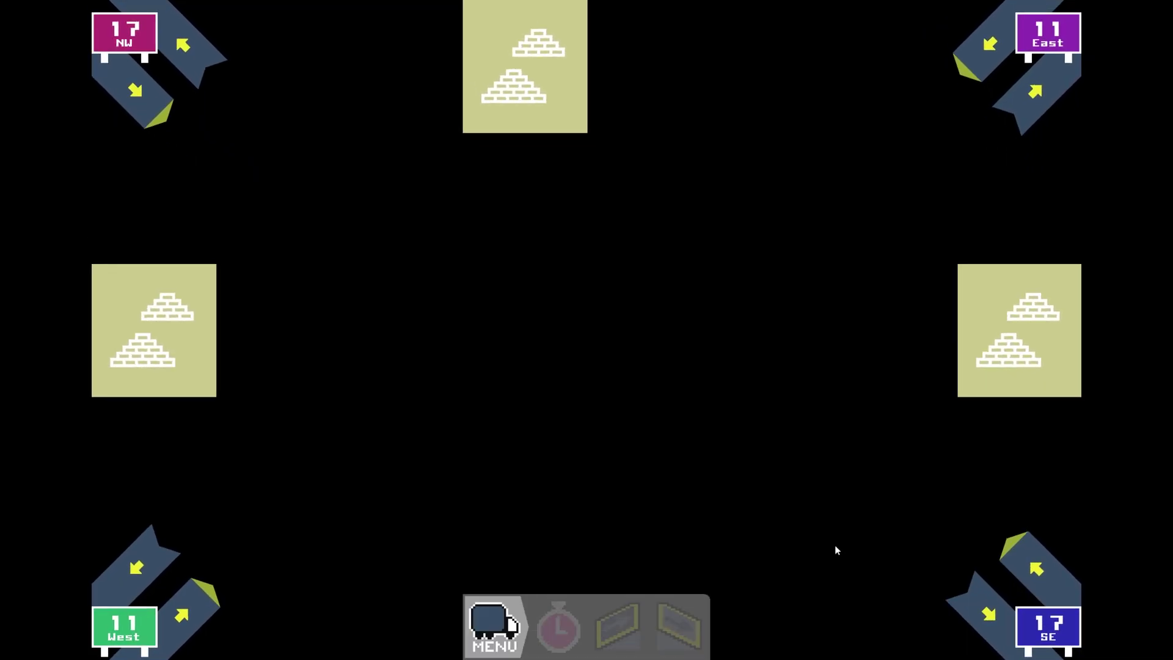
Preview where traffic from the West, SE, East and NW exits needs to go.
{"action": "left_click", "coordinate": [128, 624]}
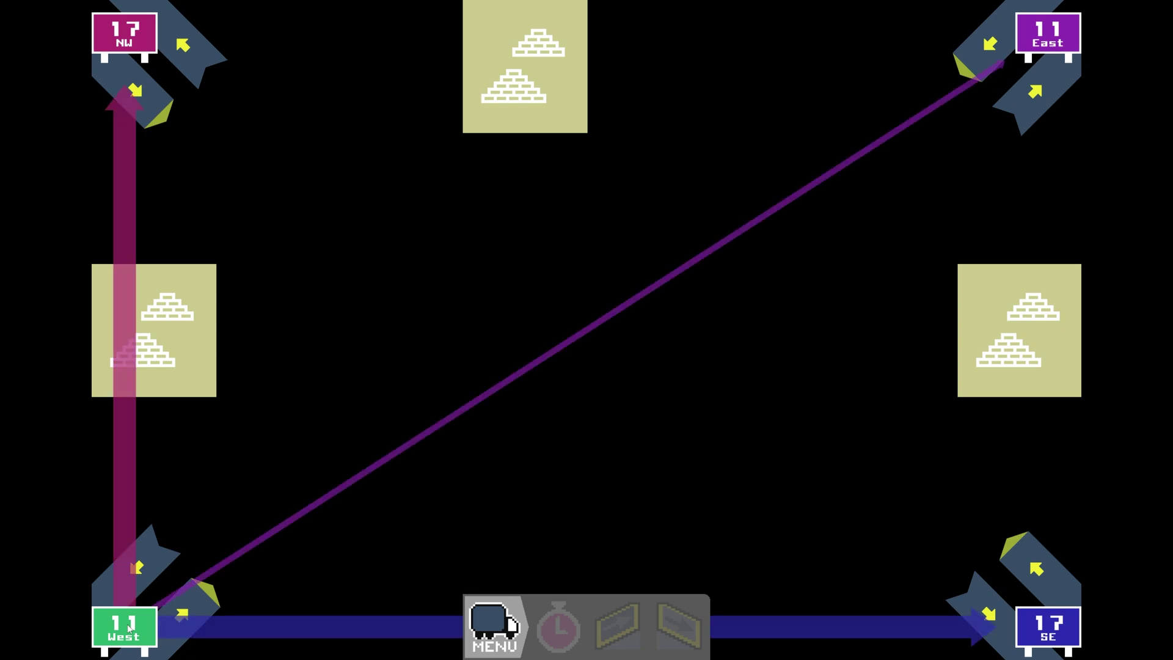
{"action": "left_click", "coordinate": [1064, 624]}
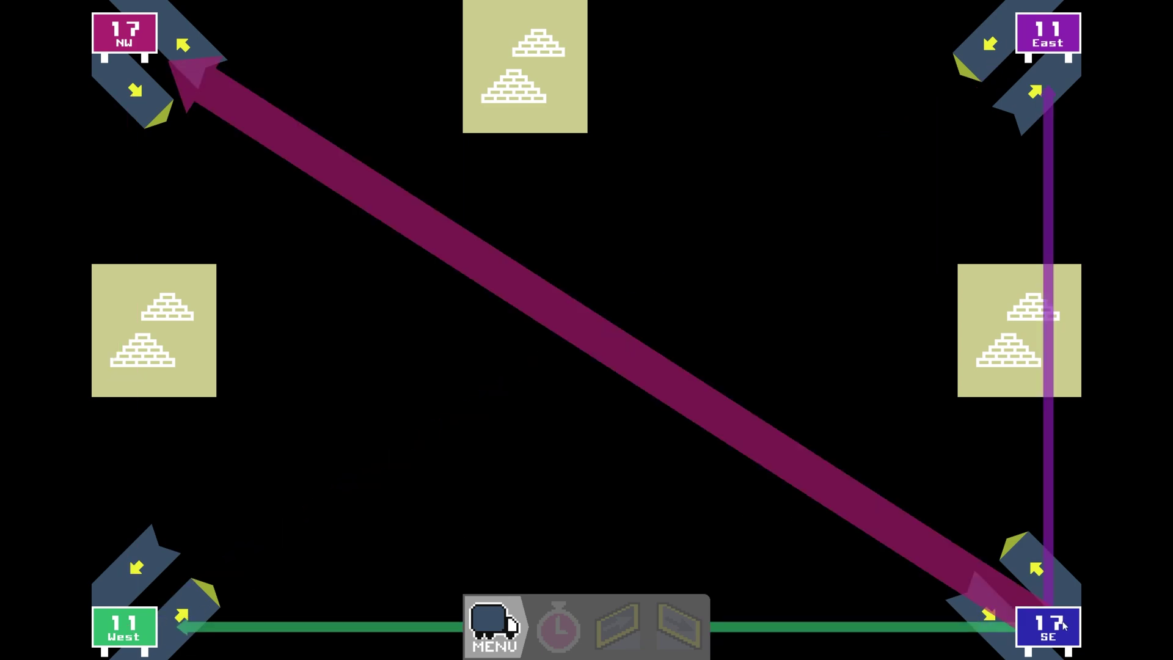
{"action": "left_click", "coordinate": [1059, 37]}
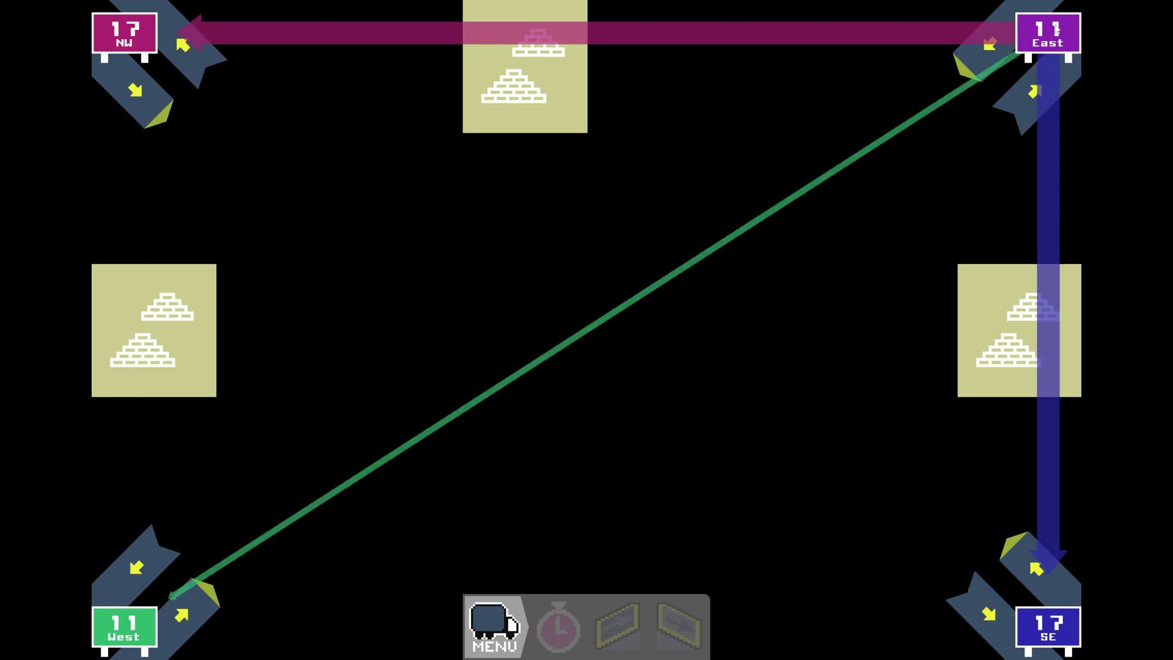
{"action": "left_click", "coordinate": [127, 39]}
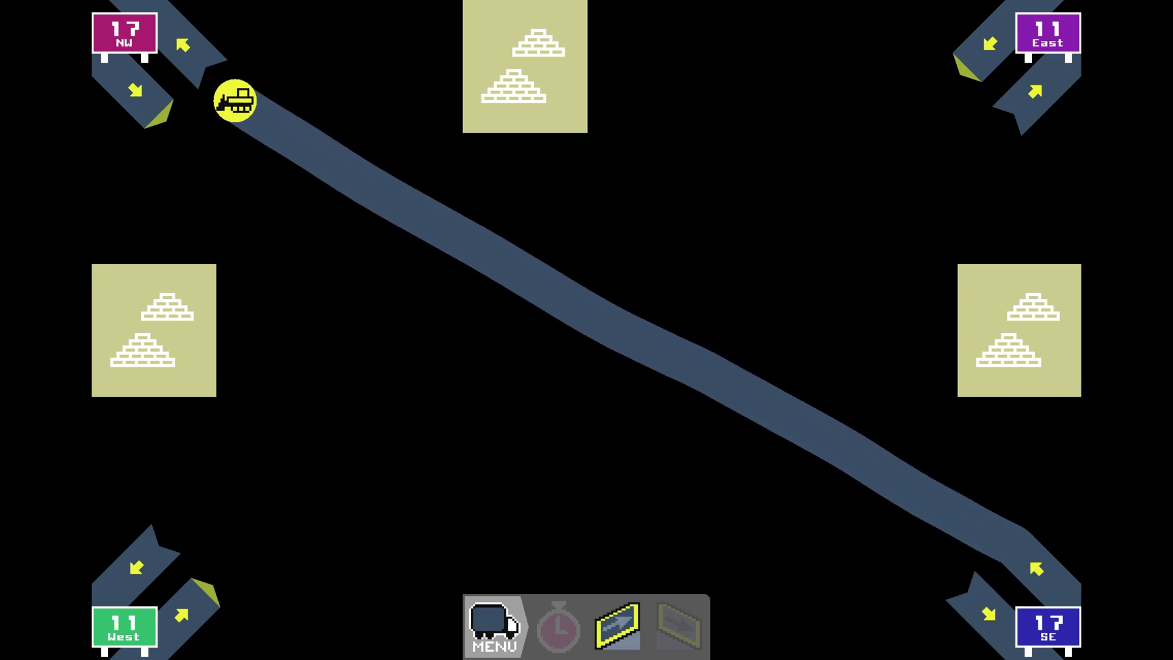
Join the diagonal into the NW lanes and run a road from the East entrance toward the West exit.
{"action": "left_click_drag", "start_coordinate": [234, 102], "coordinate": [210, 67]}
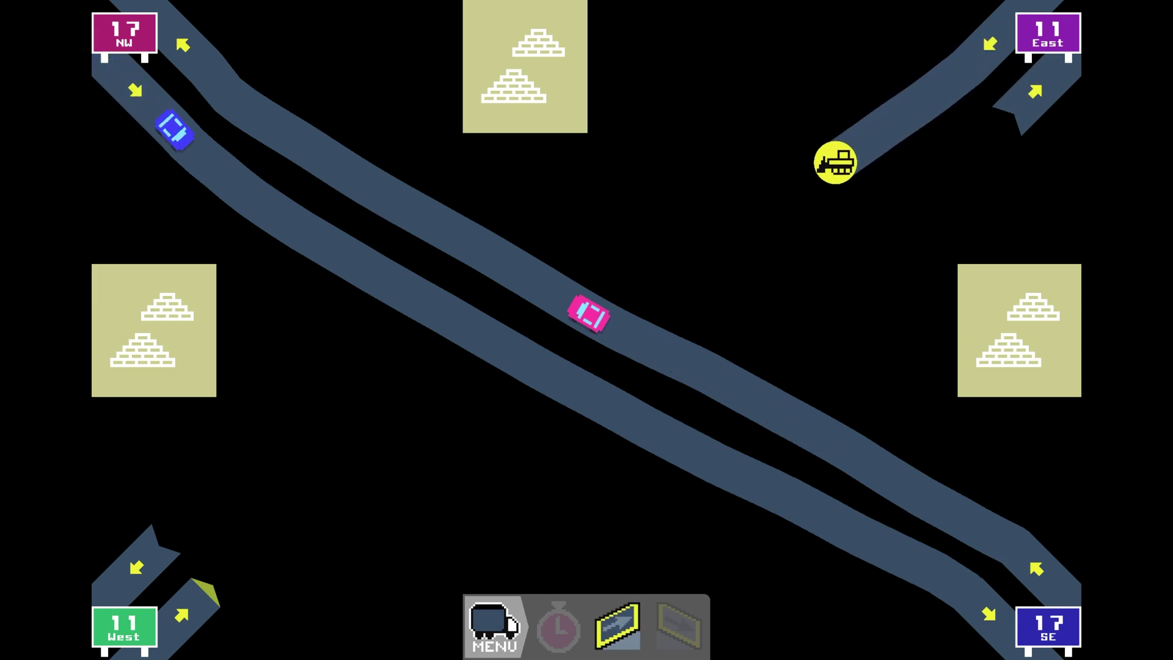
{"action": "left_click_drag", "start_coordinate": [835, 162], "coordinate": [582, 316]}
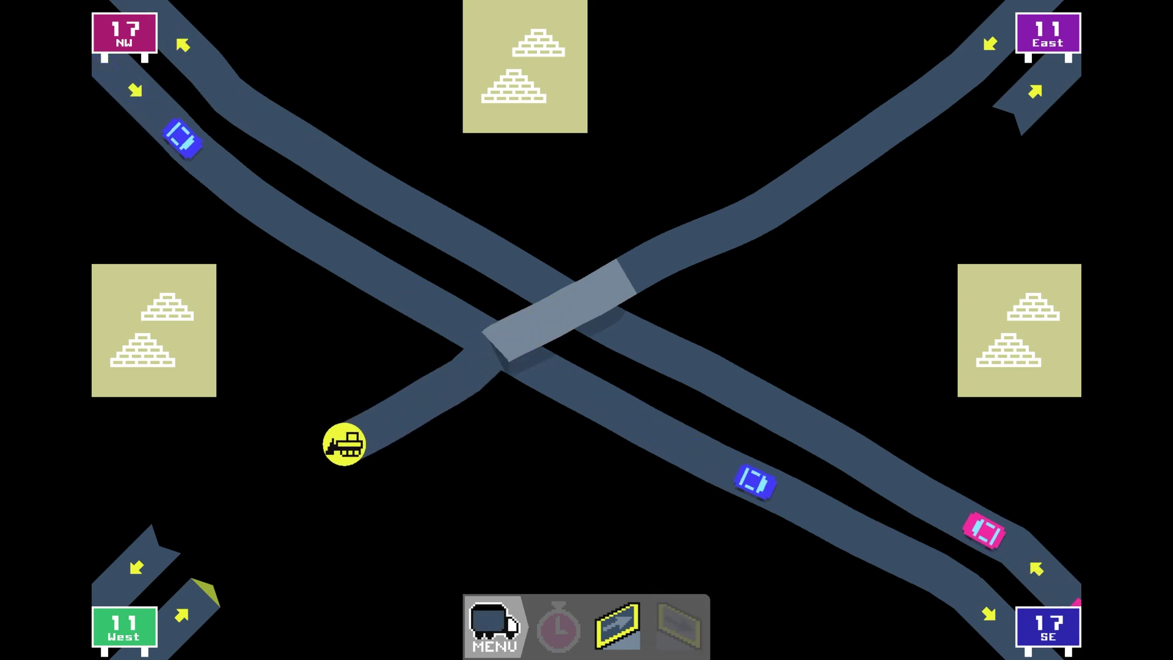
{"action": "left_click_drag", "start_coordinate": [344, 445], "coordinate": [193, 517]}
Bridge a West-entrance road over the diagonal freeway, adding a down-right branch and loop ramps.
{"action": "left_click_drag", "start_coordinate": [218, 594], "coordinate": [515, 415]}
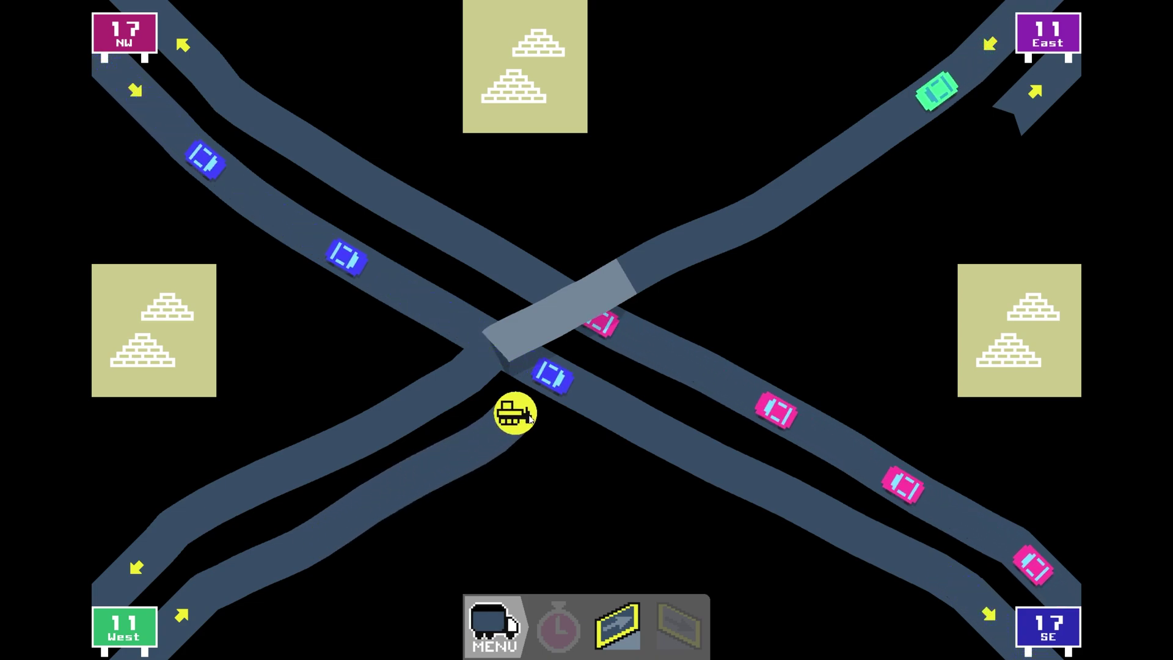
{"action": "mouse_move", "coordinate": [515, 414]}
{"action": "left_mouse_down"}
{"action": "mouse_move", "coordinate": [582, 356]}
{"action": "mouse_move", "coordinate": [724, 281]}
{"action": "mouse_move", "coordinate": [767, 279]}
{"action": "mouse_move", "coordinate": [791, 243]}
{"action": "mouse_move", "coordinate": [1011, 121]}
{"action": "left_mouse_up"}
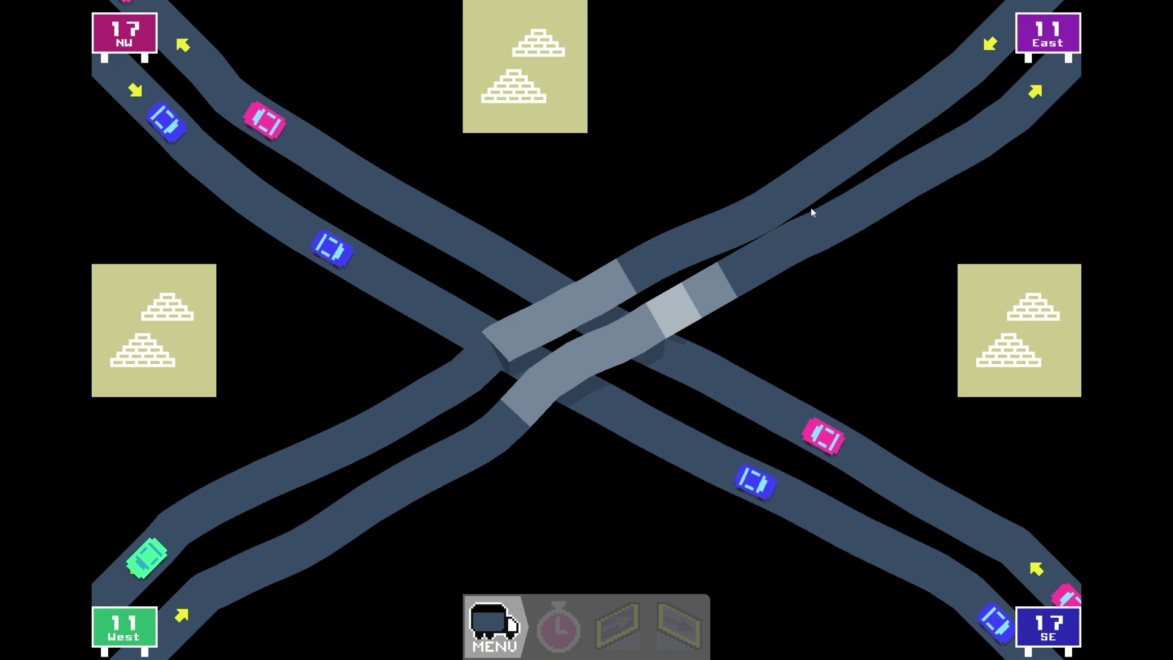
{"action": "mouse_move", "coordinate": [749, 274]}
{"action": "left_mouse_down"}
{"action": "mouse_move", "coordinate": [743, 265]}
{"action": "mouse_move", "coordinate": [773, 275]}
{"action": "mouse_move", "coordinate": [792, 334]}
{"action": "mouse_move", "coordinate": [760, 374]}
{"action": "mouse_move", "coordinate": [723, 380]}
{"action": "left_mouse_up"}
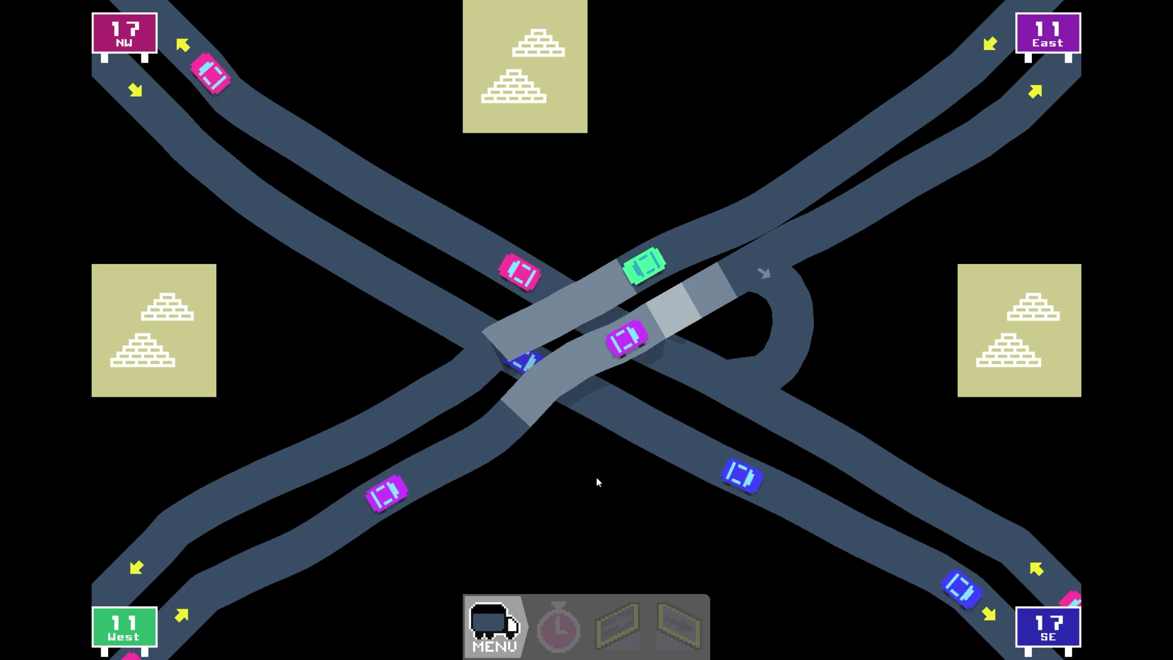
{"action": "mouse_move", "coordinate": [608, 418]}
{"action": "left_mouse_down"}
{"action": "mouse_move", "coordinate": [616, 408]}
{"action": "mouse_move", "coordinate": [637, 461]}
{"action": "mouse_move", "coordinate": [538, 504]}
{"action": "mouse_move", "coordinate": [489, 437]}
{"action": "left_mouse_up"}
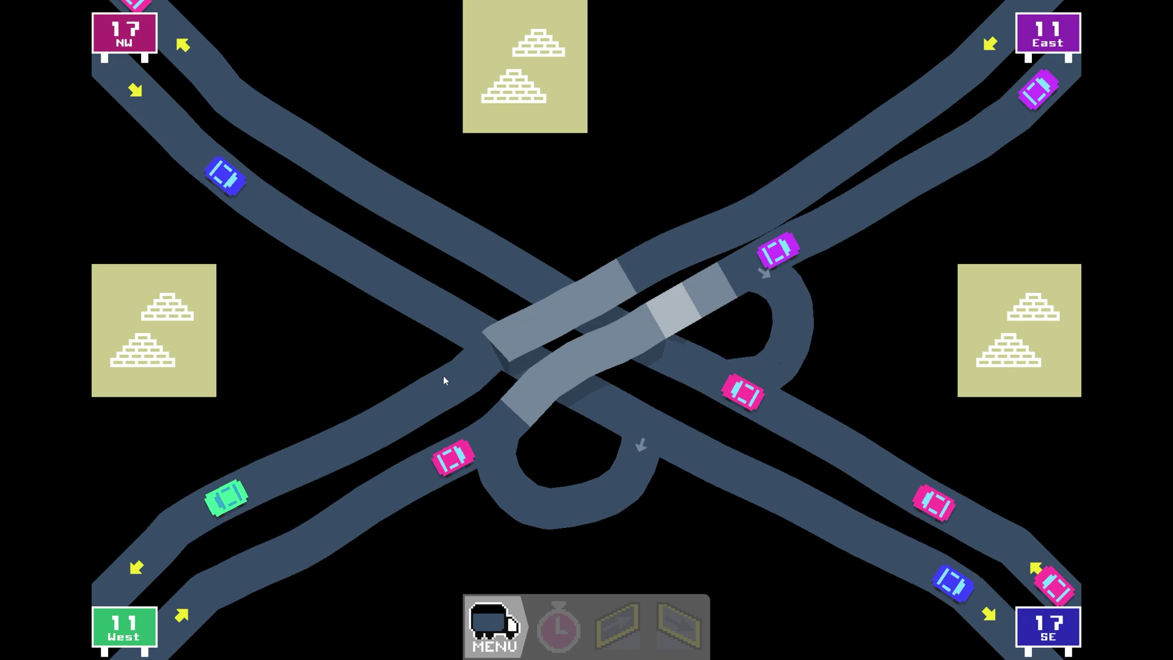
{"action": "mouse_move", "coordinate": [443, 375]}
{"action": "left_mouse_down"}
{"action": "mouse_move", "coordinate": [377, 398]}
{"action": "mouse_move", "coordinate": [370, 326]}
{"action": "mouse_move", "coordinate": [480, 293]}
{"action": "mouse_move", "coordinate": [545, 202]}
{"action": "mouse_move", "coordinate": [649, 223]}
{"action": "mouse_move", "coordinate": [722, 263]}
{"action": "left_mouse_up"}
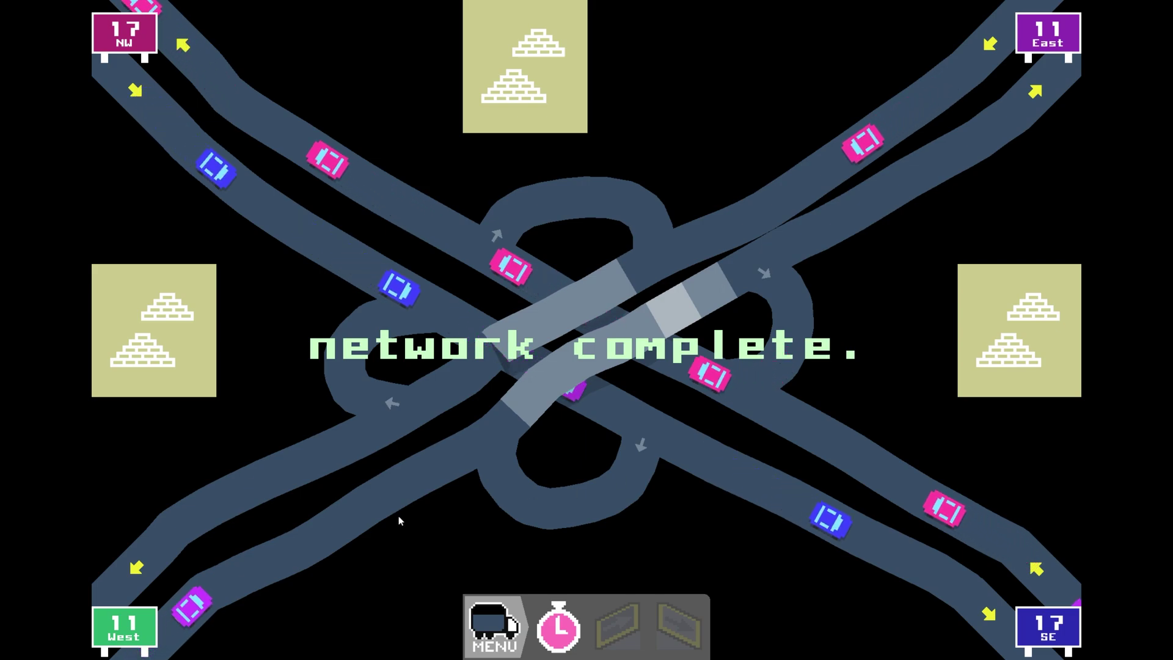
Add loop branches off the lower-left road and the SE road.
{"action": "mouse_move", "coordinate": [373, 516]}
{"action": "left_mouse_down"}
{"action": "mouse_move", "coordinate": [372, 505]}
{"action": "mouse_move", "coordinate": [540, 544]}
{"action": "mouse_move", "coordinate": [620, 549]}
{"action": "mouse_move", "coordinate": [766, 468]}
{"action": "left_mouse_up"}
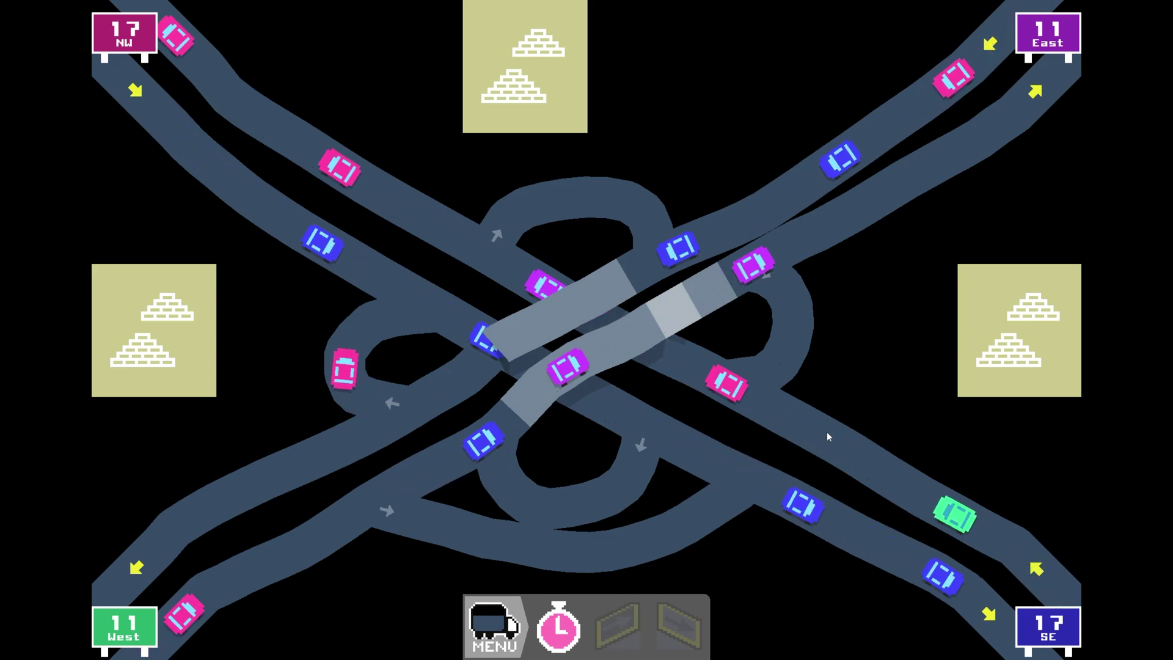
{"action": "mouse_move", "coordinate": [826, 432]}
{"action": "left_mouse_down"}
{"action": "mouse_move", "coordinate": [820, 413]}
{"action": "mouse_move", "coordinate": [859, 207]}
{"action": "mouse_move", "coordinate": [754, 209]}
{"action": "mouse_move", "coordinate": [600, 157]}
{"action": "mouse_move", "coordinate": [498, 160]}
{"action": "mouse_move", "coordinate": [383, 189]}
{"action": "mouse_move", "coordinate": [332, 269]}
{"action": "mouse_move", "coordinate": [302, 254]}
{"action": "mouse_move", "coordinate": [301, 435]}
{"action": "mouse_move", "coordinate": [321, 466]}
{"action": "left_mouse_up"}
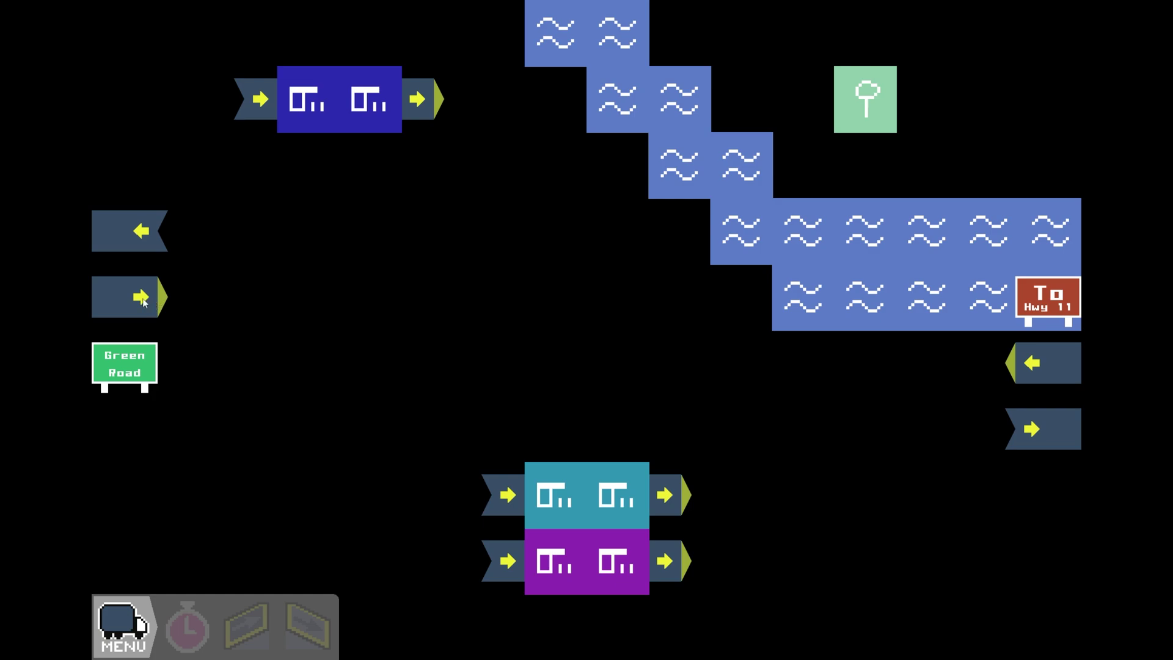
Route a road from the Green Road entrance past the buildings to the Hwy 11 exit.
{"action": "left_click_drag", "start_coordinate": [143, 301], "coordinate": [210, 308]}
{"action": "left_click_drag", "start_coordinate": [261, 385], "coordinate": [313, 497]}
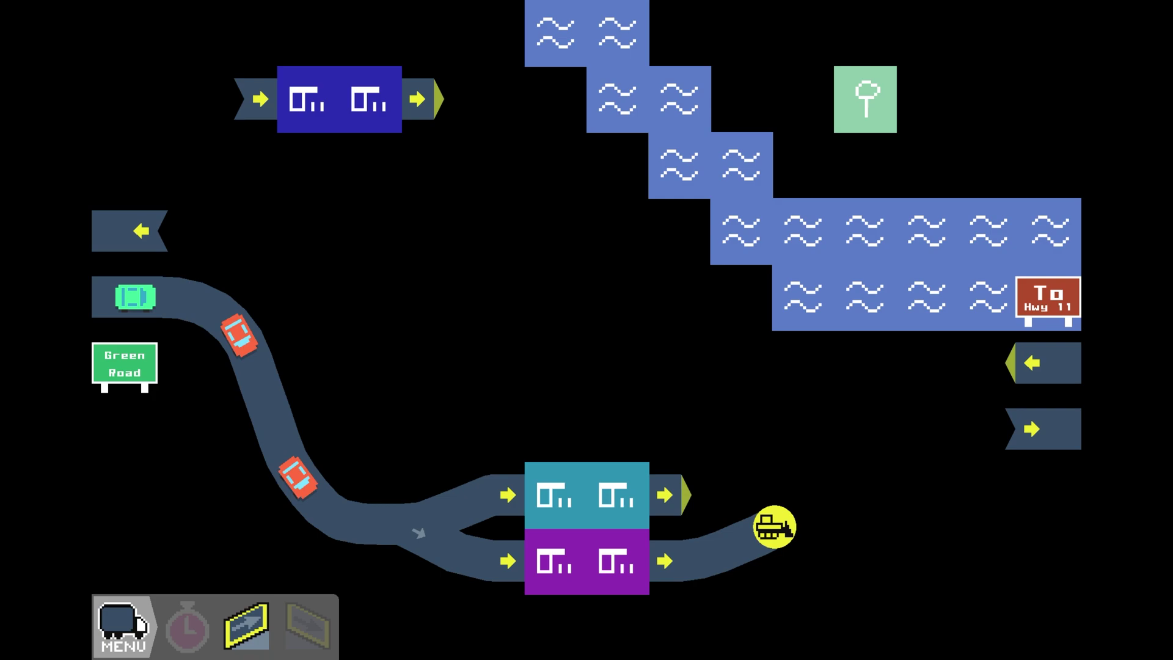
{"action": "left_click_drag", "start_coordinate": [775, 527], "coordinate": [863, 476]}
{"action": "left_click_drag", "start_coordinate": [935, 450], "coordinate": [1014, 427]}
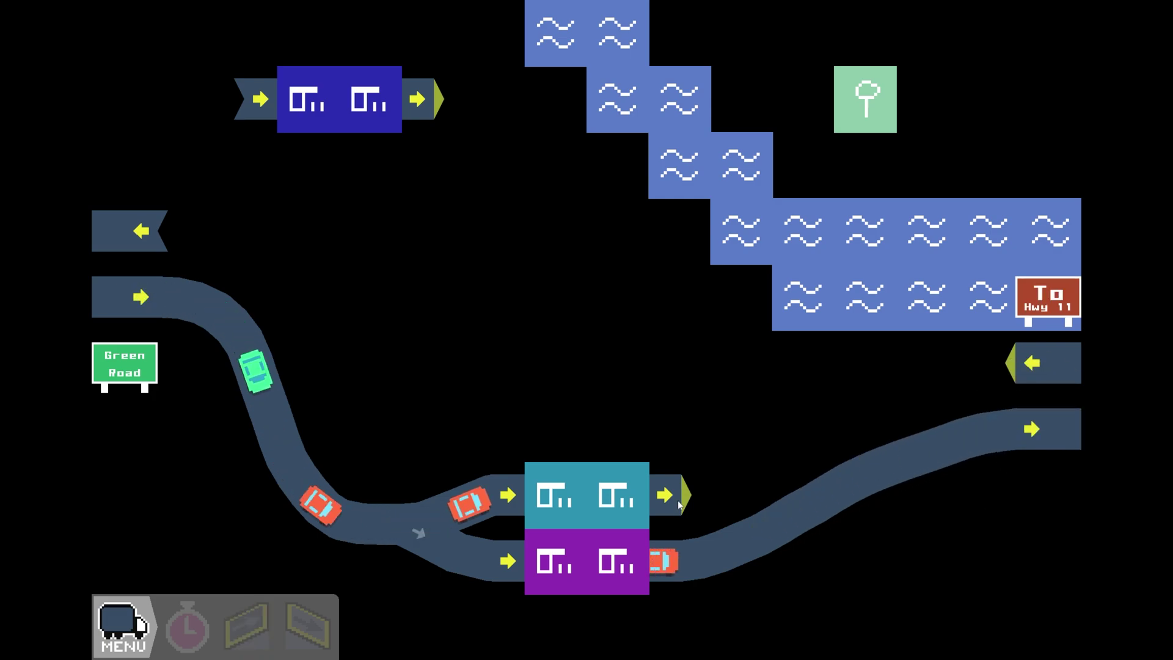
{"action": "left_click_drag", "start_coordinate": [683, 495], "coordinate": [719, 500]}
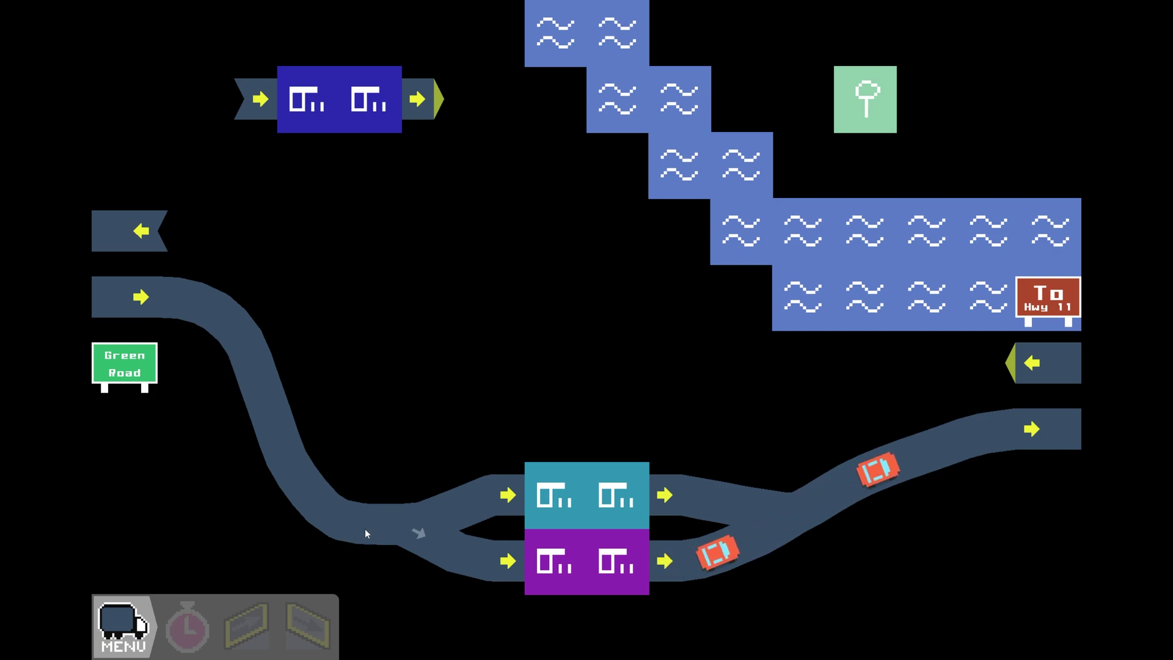
Add a junction under the buildings, a right-to-left road, and a loop from the blue building.
{"action": "left_click_drag", "start_coordinate": [365, 529], "coordinate": [380, 566]}
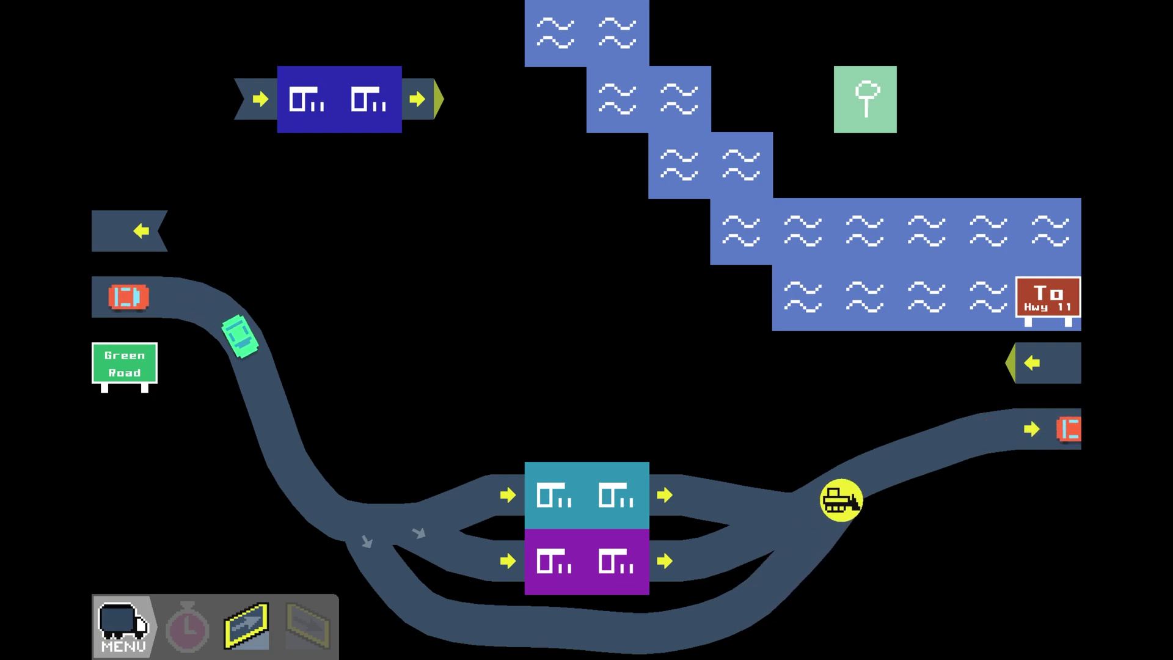
{"action": "left_click_drag", "start_coordinate": [841, 500], "coordinate": [850, 479]}
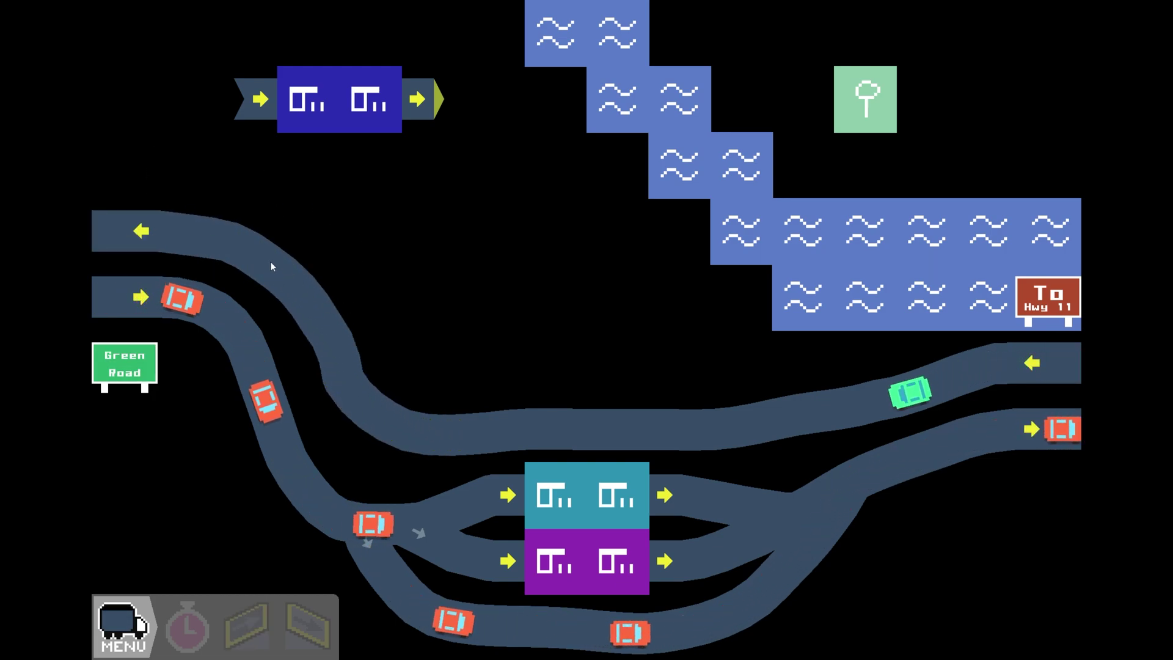
{"action": "mouse_move", "coordinate": [270, 261]}
{"action": "left_mouse_down"}
{"action": "mouse_move", "coordinate": [201, 162]}
{"action": "mouse_move", "coordinate": [215, 105]}
{"action": "mouse_move", "coordinate": [261, 98]}
{"action": "left_mouse_up"}
{"action": "mouse_move", "coordinate": [436, 98]}
{"action": "left_mouse_down"}
{"action": "mouse_move", "coordinate": [529, 137]}
{"action": "mouse_move", "coordinate": [587, 237]}
{"action": "mouse_move", "coordinate": [584, 358]}
{"action": "mouse_move", "coordinate": [541, 424]}
{"action": "left_mouse_up"}
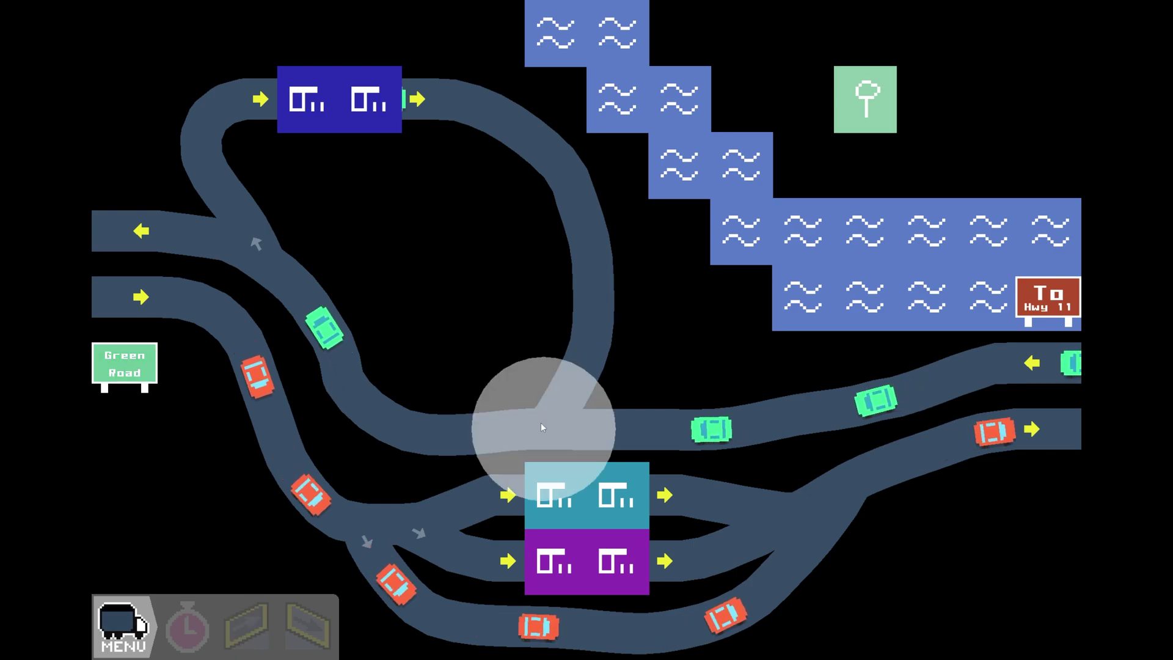
Preview the blue building's routes and lay the last three connectors, reaching efficiency 410.
{"action": "left_click", "coordinate": [341, 103]}
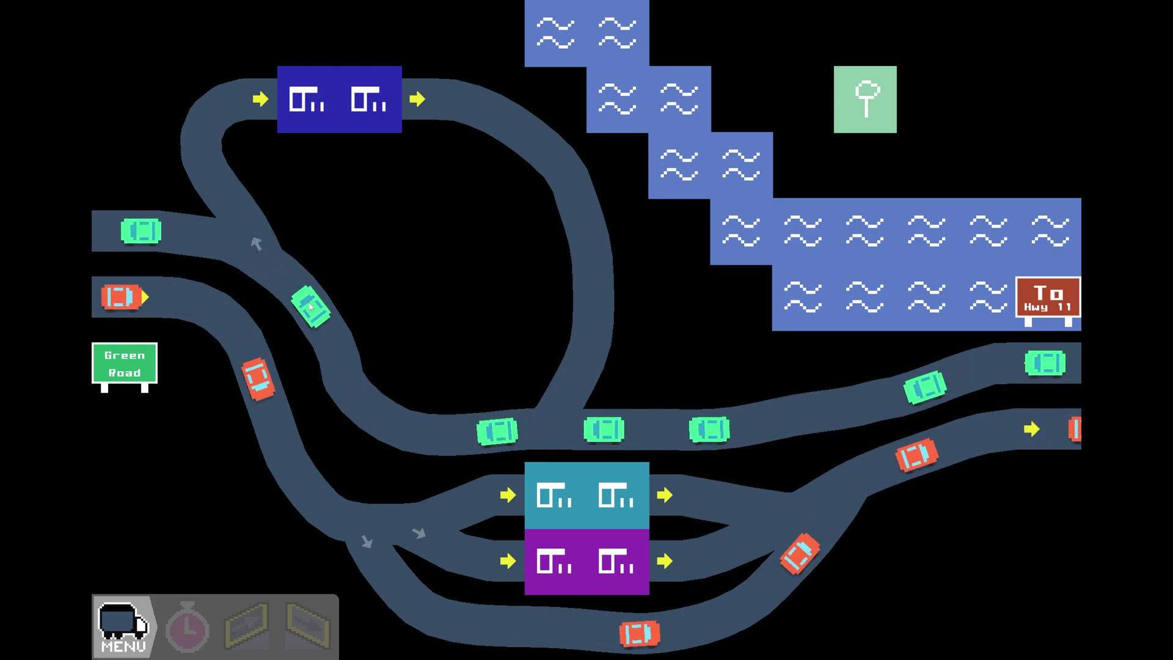
{"action": "mouse_move", "coordinate": [310, 306]}
{"action": "left_mouse_down"}
{"action": "mouse_move", "coordinate": [251, 285]}
{"action": "mouse_move", "coordinate": [231, 325]}
{"action": "left_mouse_up"}
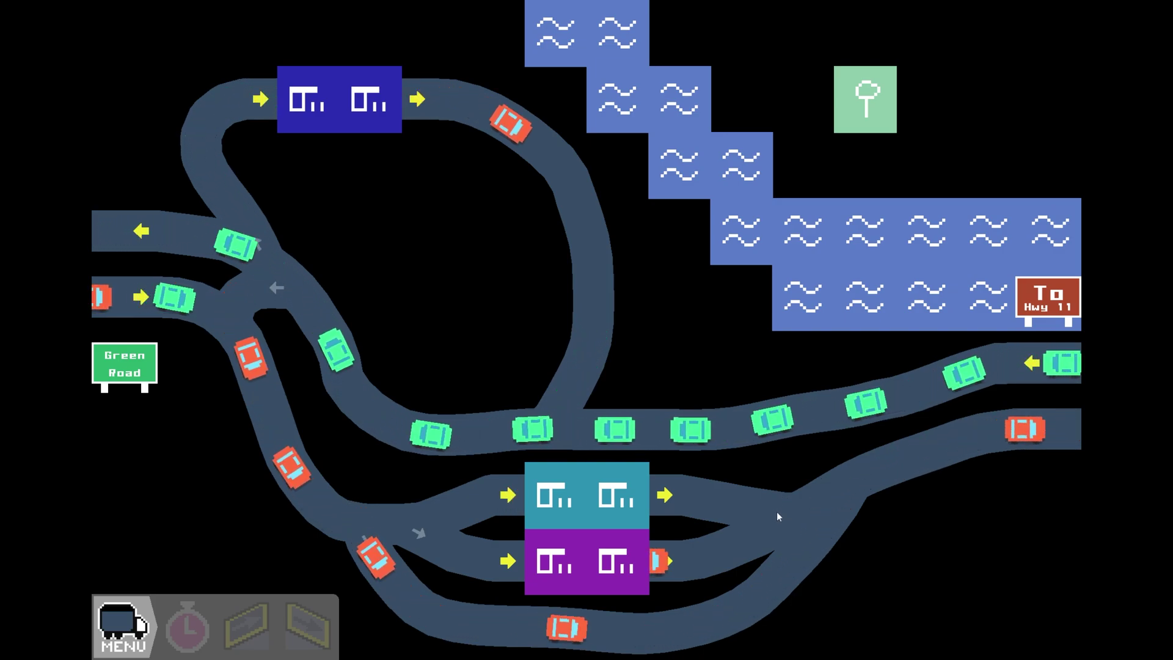
{"action": "left_click_drag", "start_coordinate": [776, 512], "coordinate": [762, 424]}
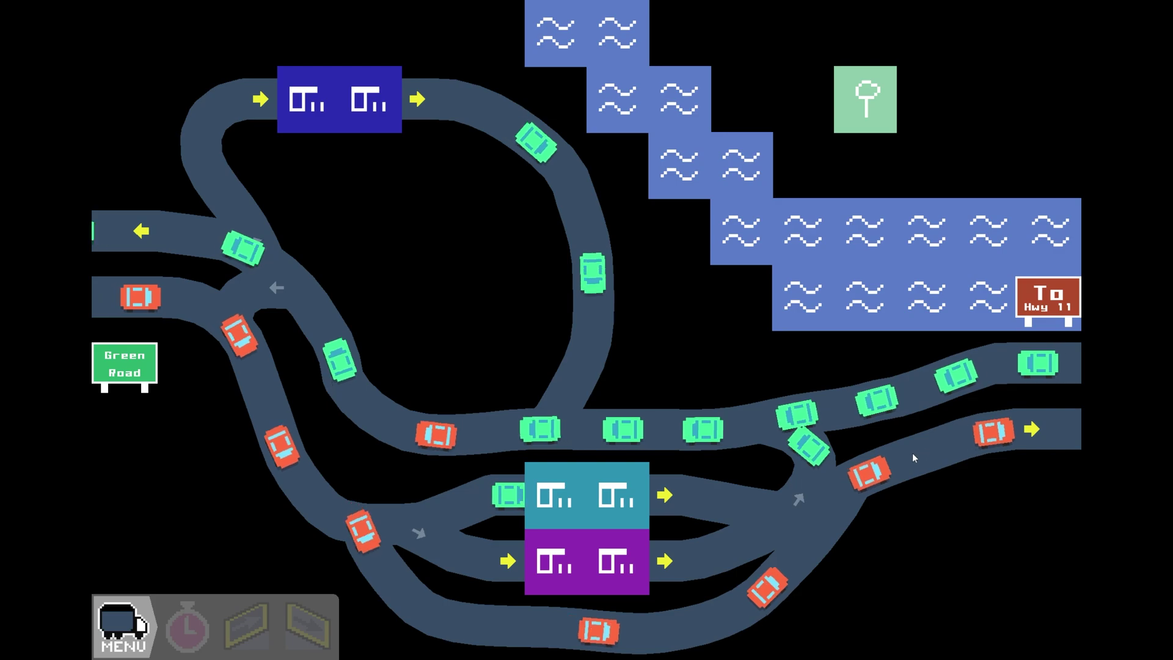
{"action": "left_click_drag", "start_coordinate": [890, 458], "coordinate": [891, 406]}
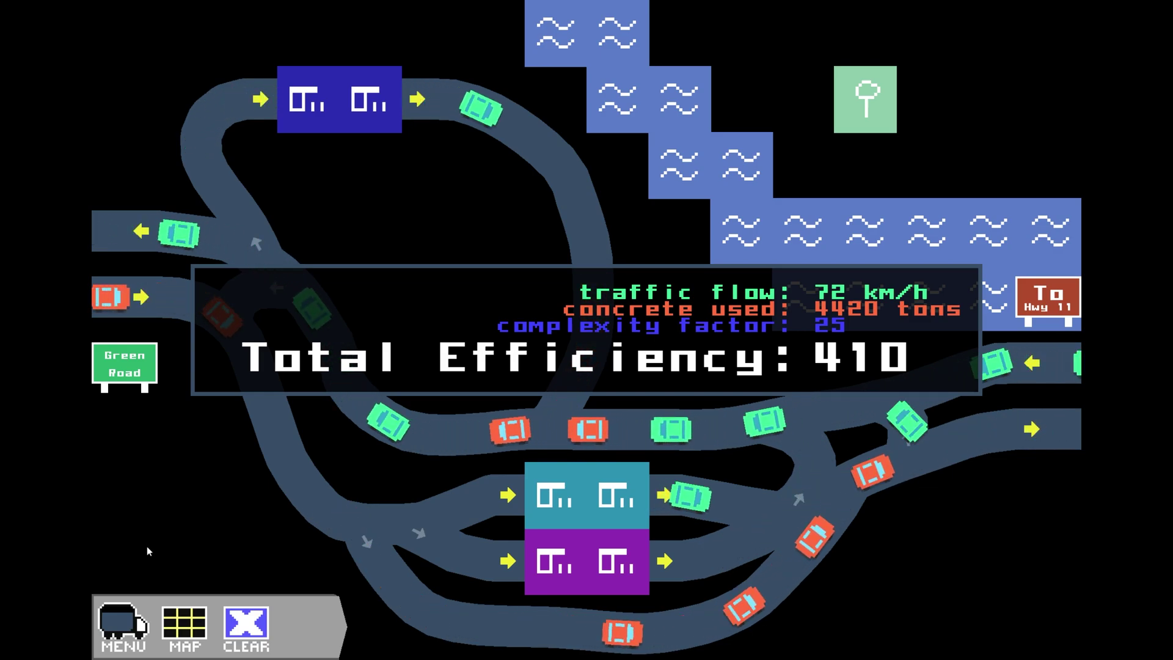
Return from the results to the level map and open the river level with 13 North.
{"action": "left_click", "coordinate": [184, 623]}
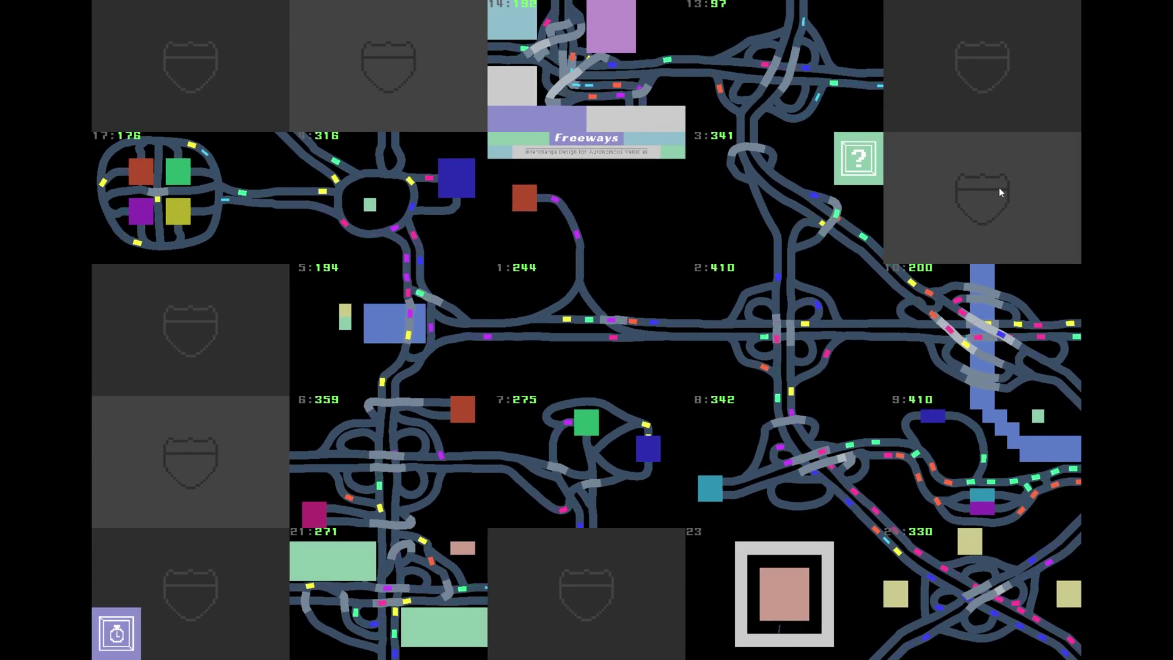
{"action": "left_click", "coordinate": [983, 196]}
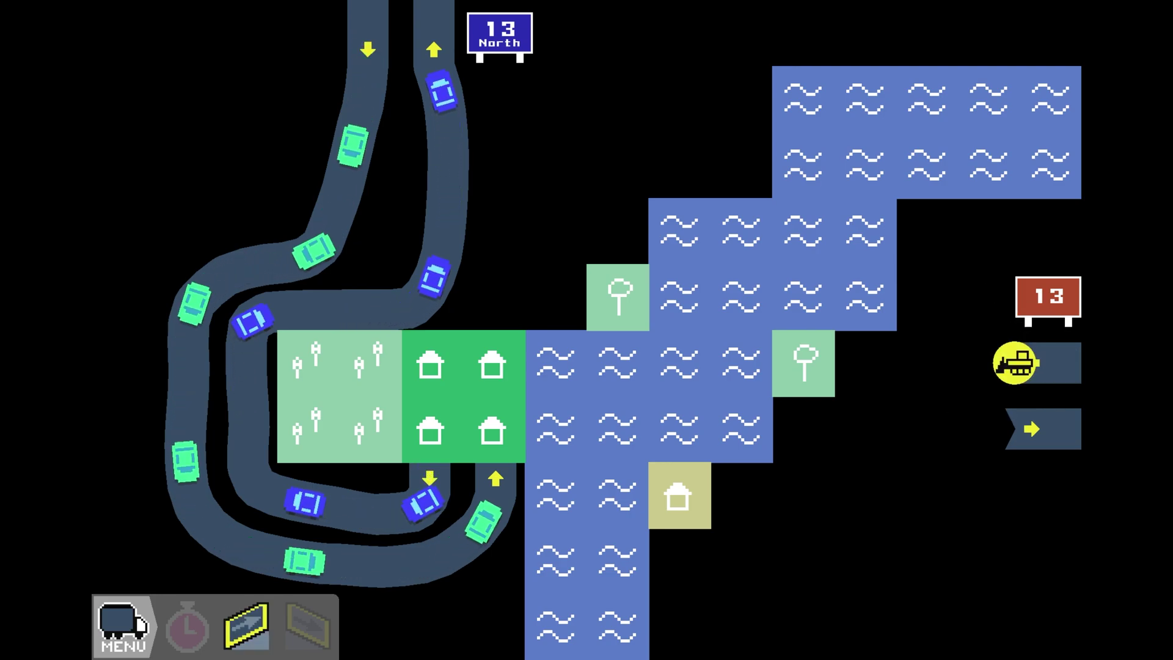
Bridge the eastern 13 entrance road across the water into the northbound lanes and begin an overpass.
{"action": "left_click_drag", "start_coordinate": [993, 359], "coordinate": [922, 221]}
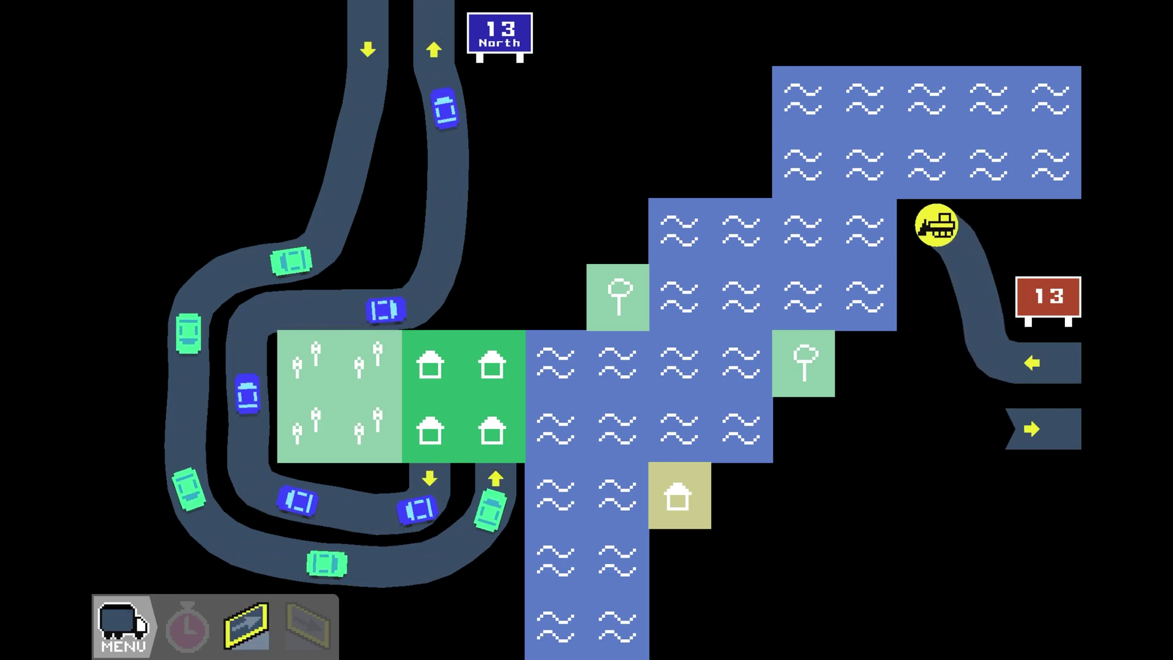
{"action": "left_click_drag", "start_coordinate": [921, 221], "coordinate": [730, 163]}
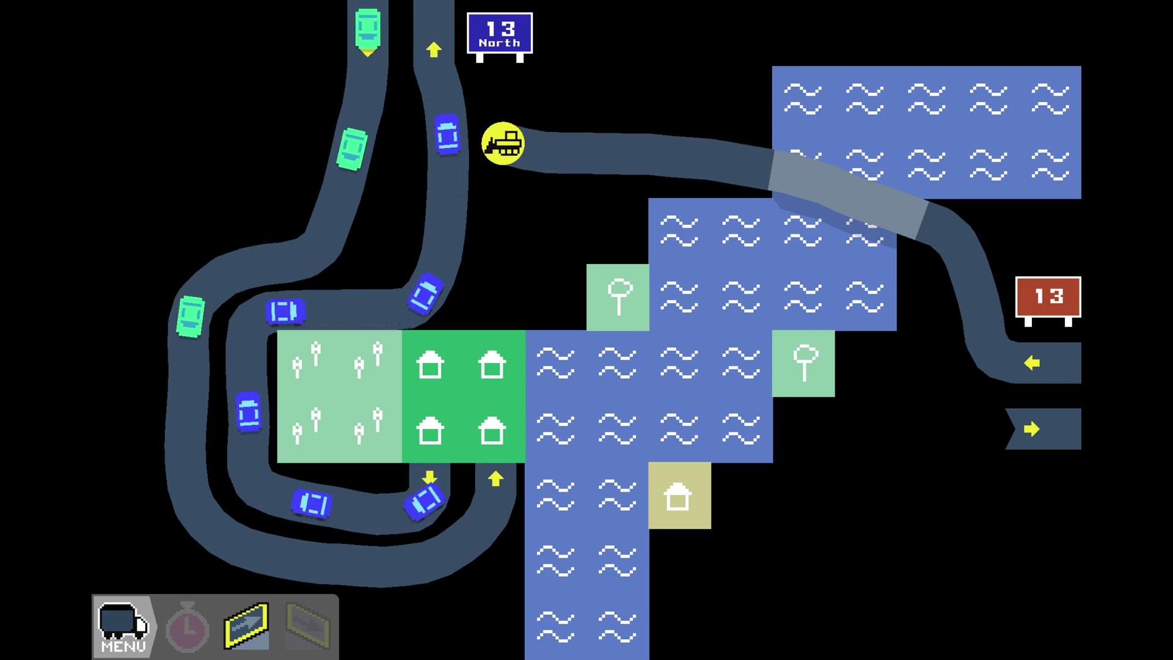
{"action": "left_click_drag", "start_coordinate": [445, 97], "coordinate": [449, 102]}
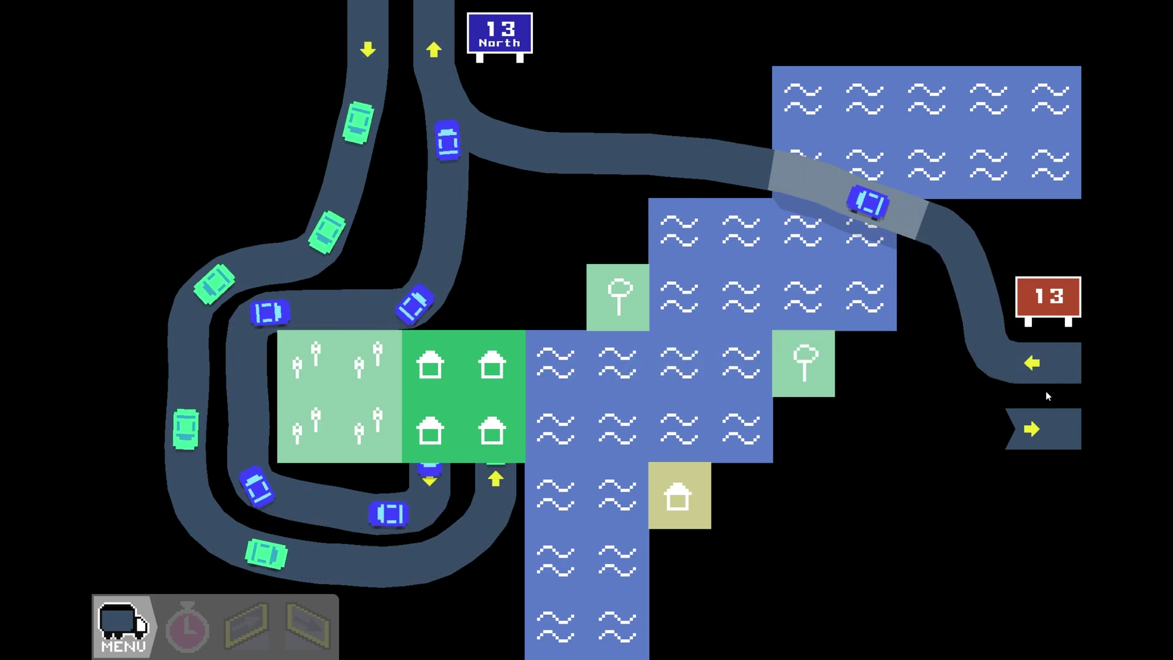
{"action": "left_click", "coordinate": [497, 35]}
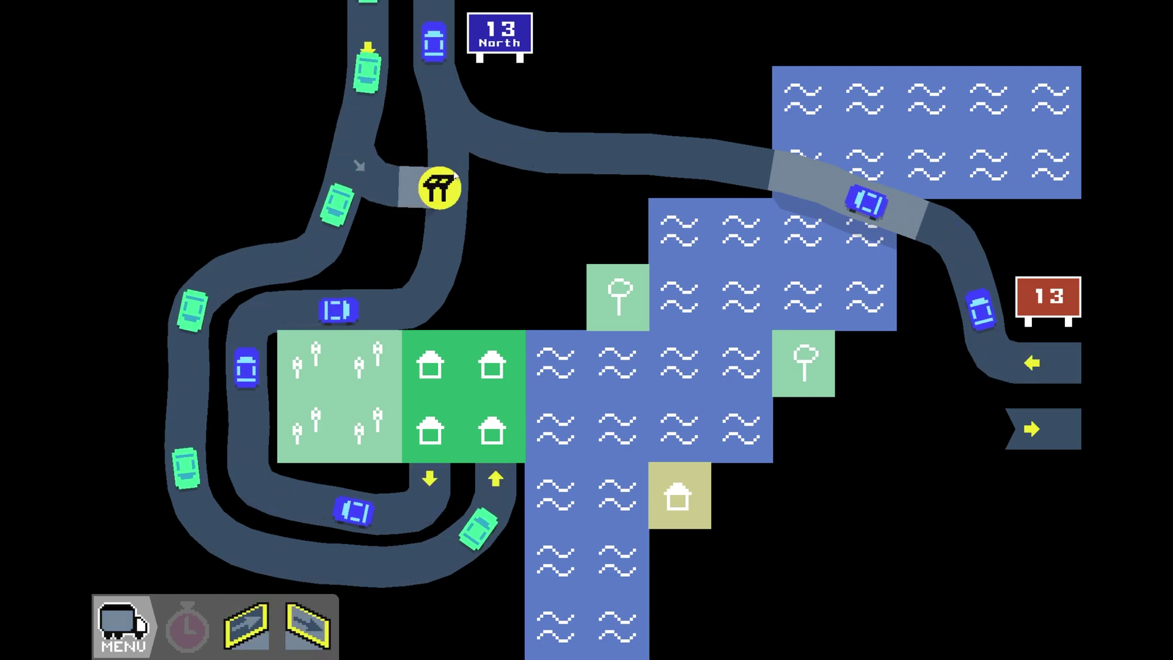
{"action": "left_click", "coordinate": [340, 620]}
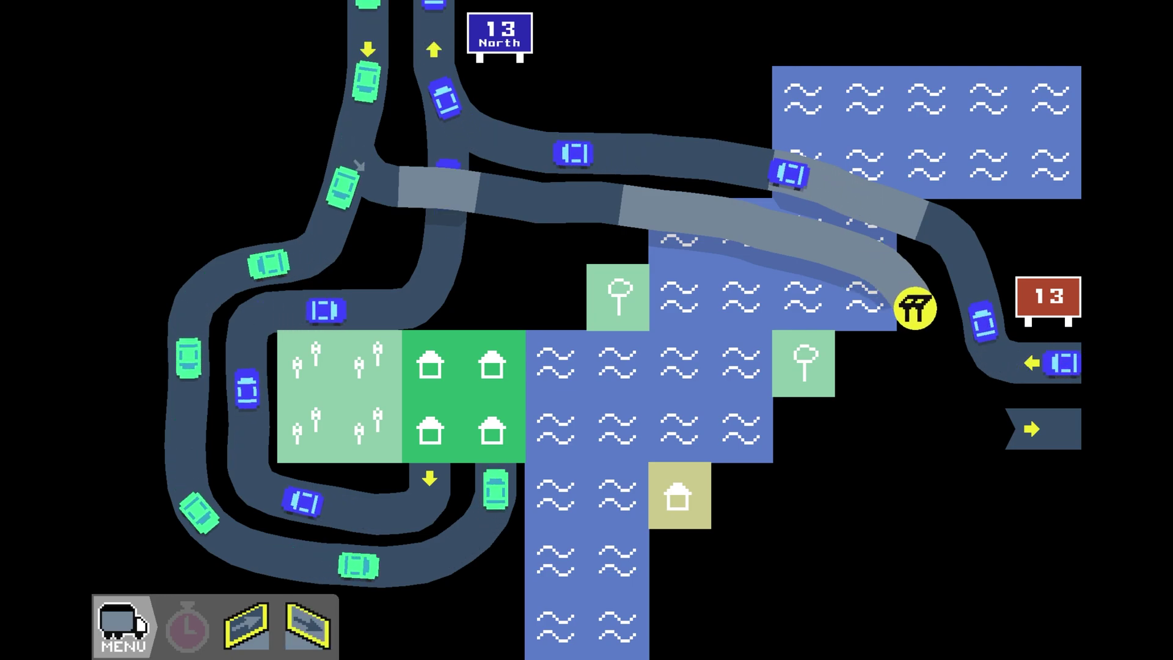
Extend the overpass to the eastern exit and add two connector ramps, scoring 310.
{"action": "left_click_drag", "start_coordinate": [934, 353], "coordinate": [964, 422]}
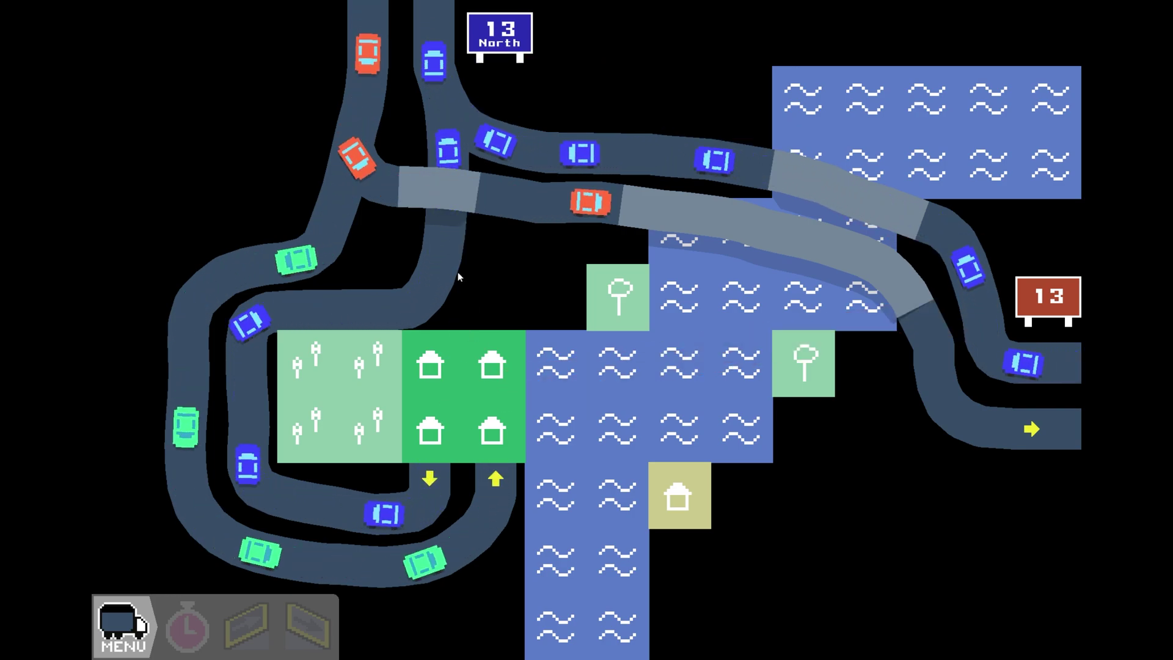
{"action": "left_click_drag", "start_coordinate": [440, 266], "coordinate": [581, 202]}
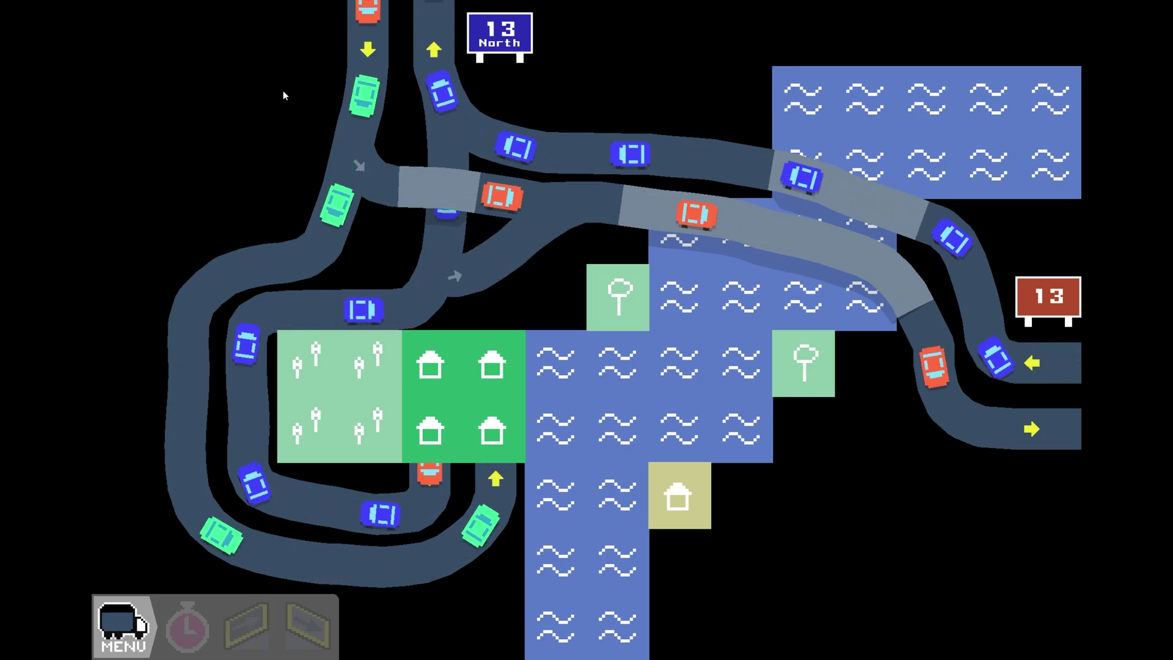
{"action": "mouse_move", "coordinate": [427, 91]}
{"action": "left_mouse_down"}
{"action": "mouse_move", "coordinate": [290, 76]}
{"action": "mouse_move", "coordinate": [282, 118]}
{"action": "mouse_move", "coordinate": [328, 223]}
{"action": "left_mouse_up"}
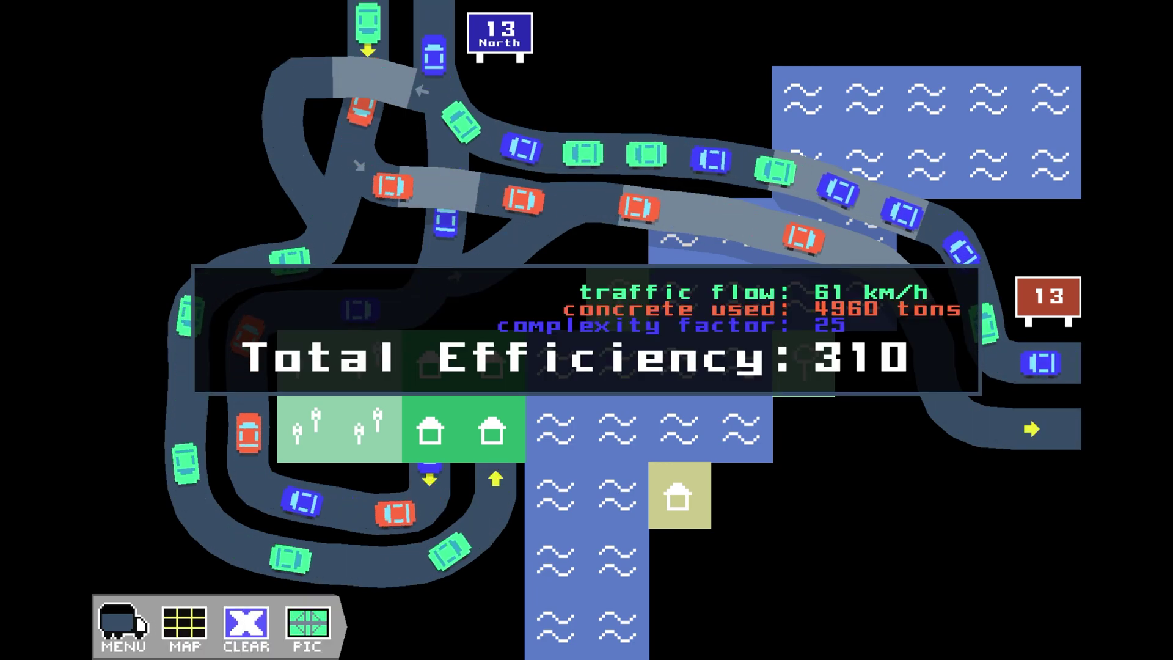
Dismiss the 310 results screen and continue to the next level.
{"action": "left_click", "coordinate": [309, 629]}
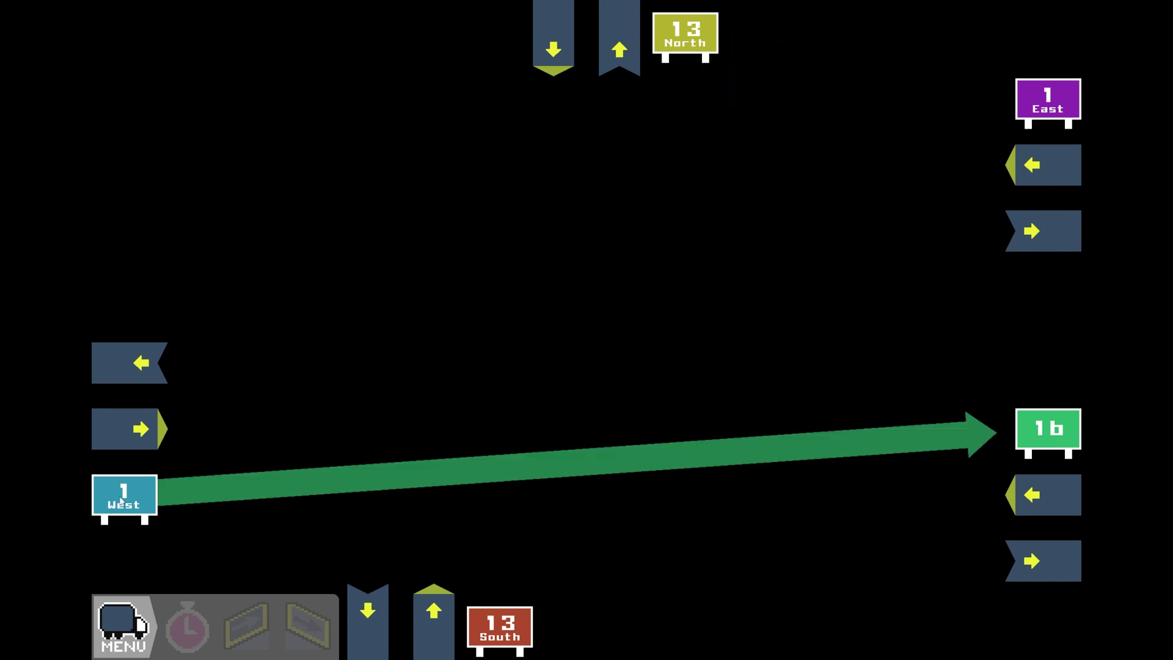
{"action": "mouse_move", "coordinate": [685, 36]}
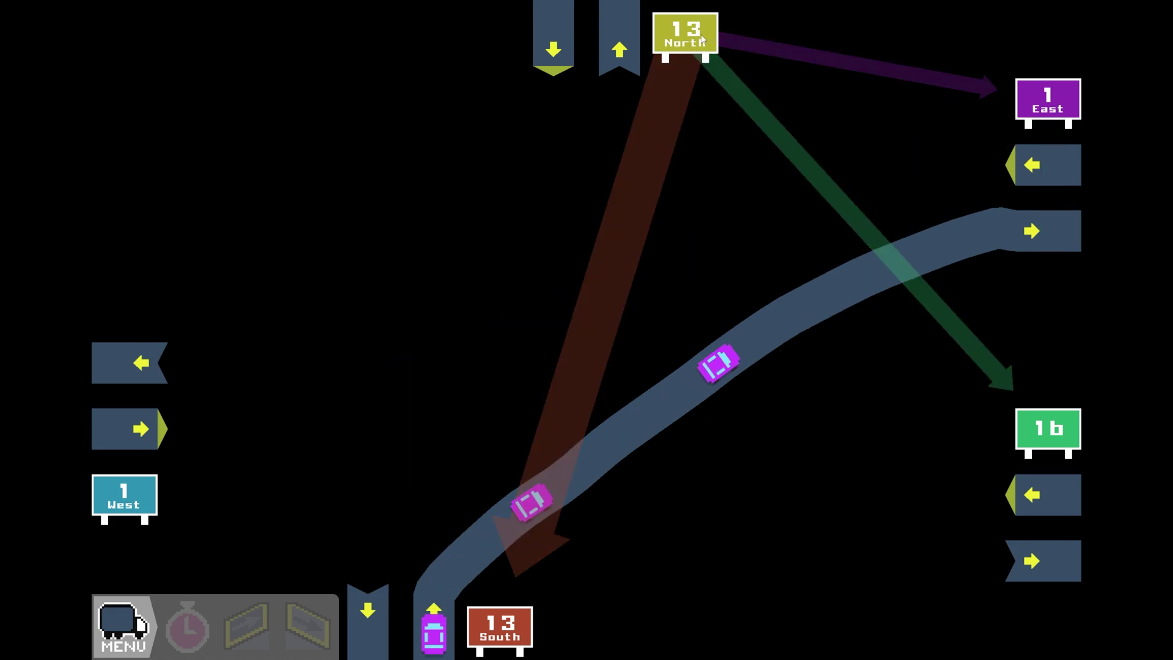
Connect 13 North to 13 South, 1 East to 1 West, 1 West to 1b, plus a diagonal ramp.
{"action": "left_click_drag", "start_coordinate": [551, 66], "coordinate": [551, 73]}
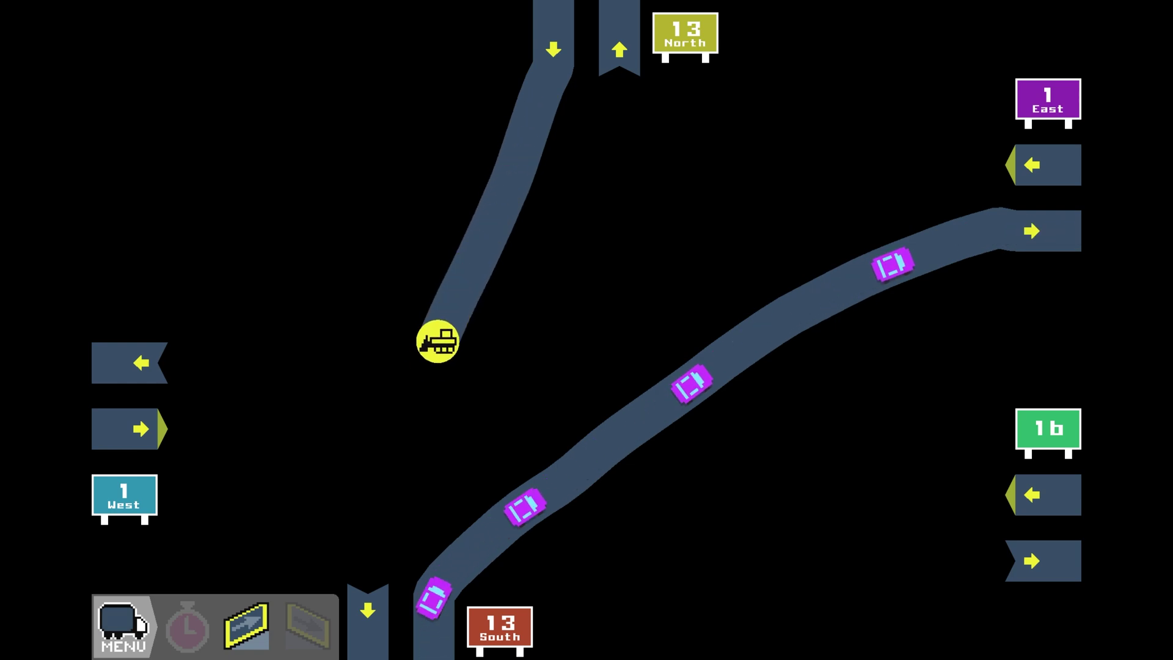
{"action": "left_click_drag", "start_coordinate": [438, 341], "coordinate": [368, 592]}
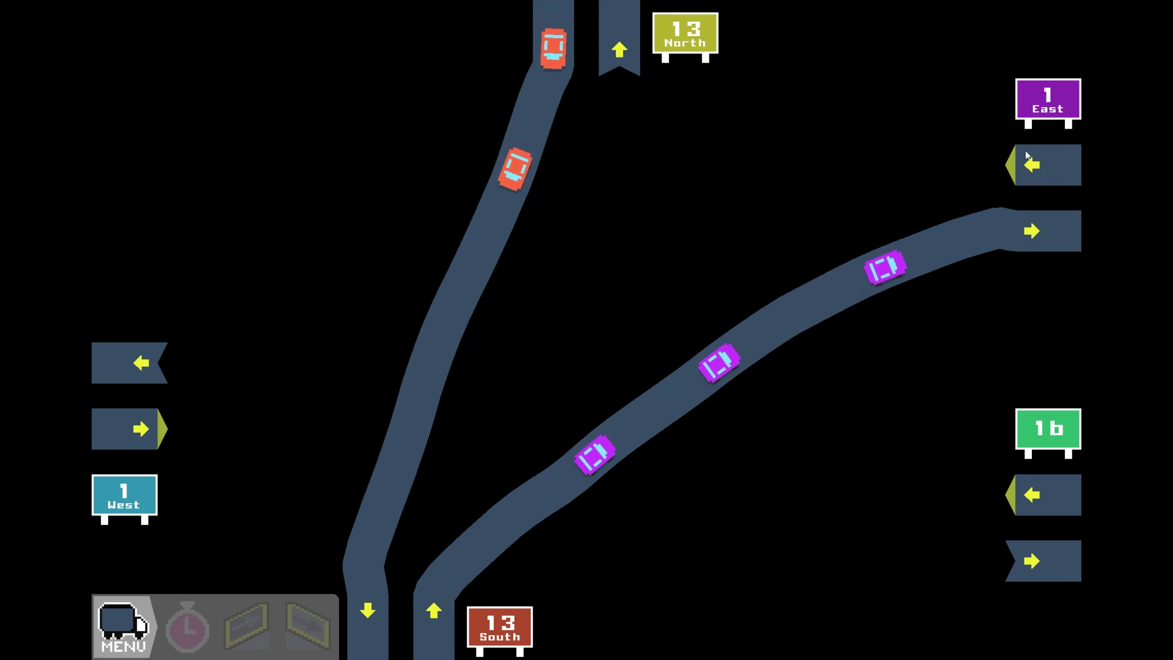
{"action": "mouse_move", "coordinate": [1009, 165]}
{"action": "left_mouse_down"}
{"action": "mouse_move", "coordinate": [762, 205]}
{"action": "mouse_move", "coordinate": [571, 208]}
{"action": "mouse_move", "coordinate": [494, 232]}
{"action": "left_mouse_up"}
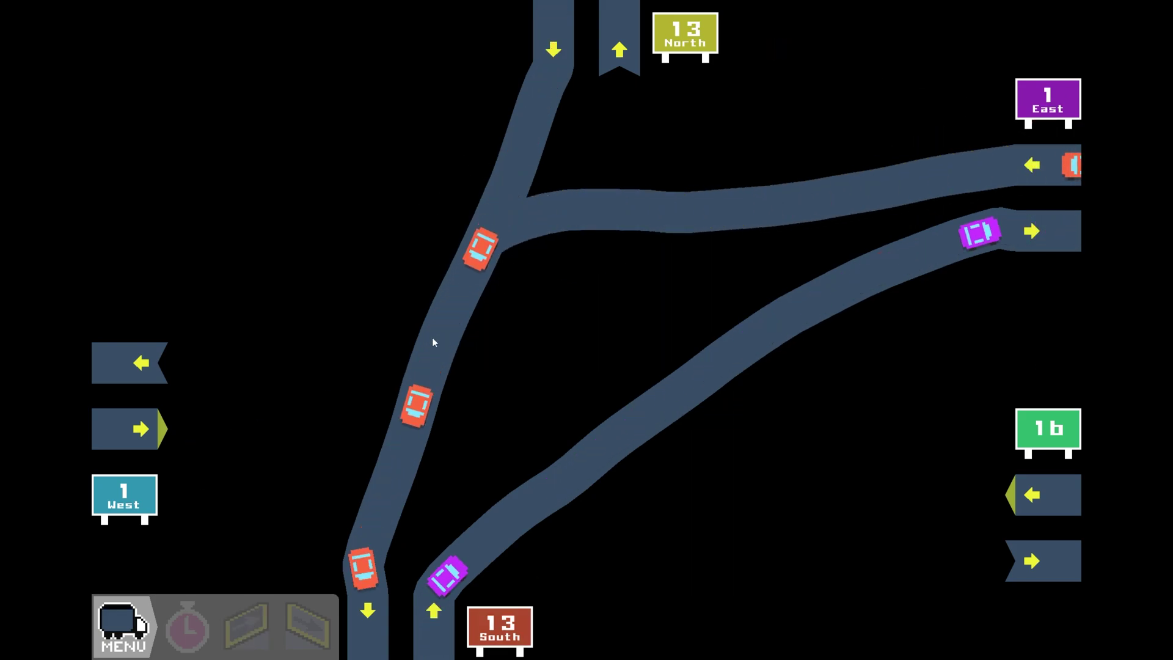
{"action": "mouse_move", "coordinate": [414, 374]}
{"action": "left_mouse_down"}
{"action": "mouse_move", "coordinate": [343, 405]}
{"action": "mouse_move", "coordinate": [158, 363]}
{"action": "left_mouse_up"}
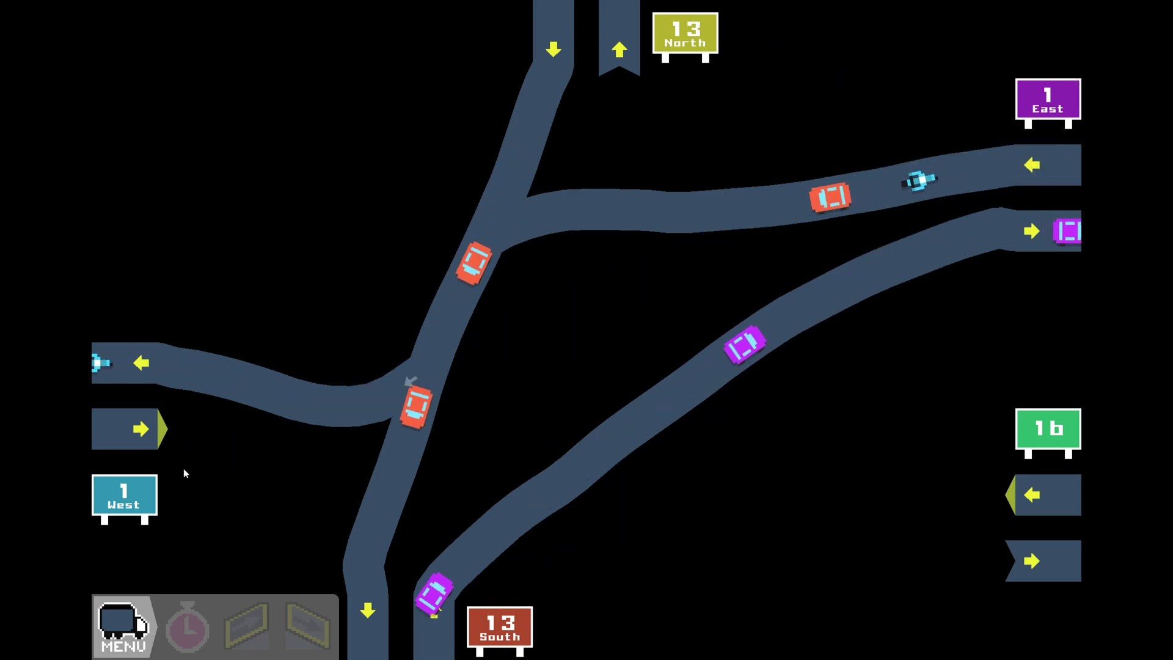
{"action": "mouse_move", "coordinate": [144, 434]}
{"action": "left_mouse_down"}
{"action": "mouse_move", "coordinate": [660, 498]}
{"action": "mouse_move", "coordinate": [989, 564]}
{"action": "left_mouse_up"}
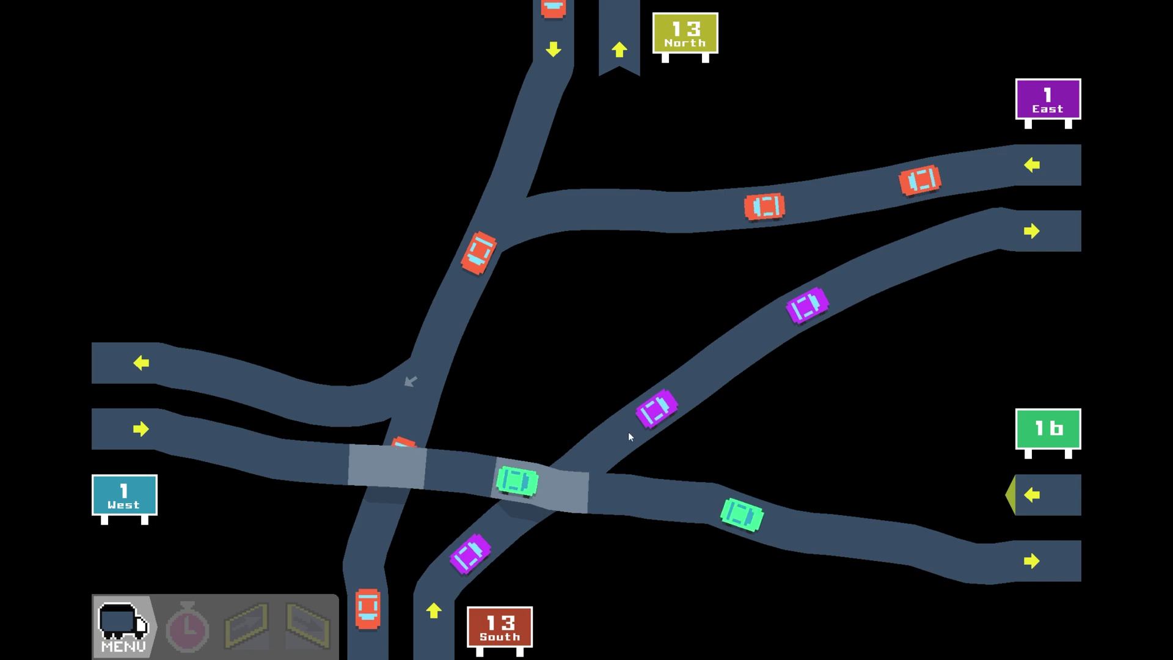
{"action": "left_click_drag", "start_coordinate": [686, 398], "coordinate": [804, 528]}
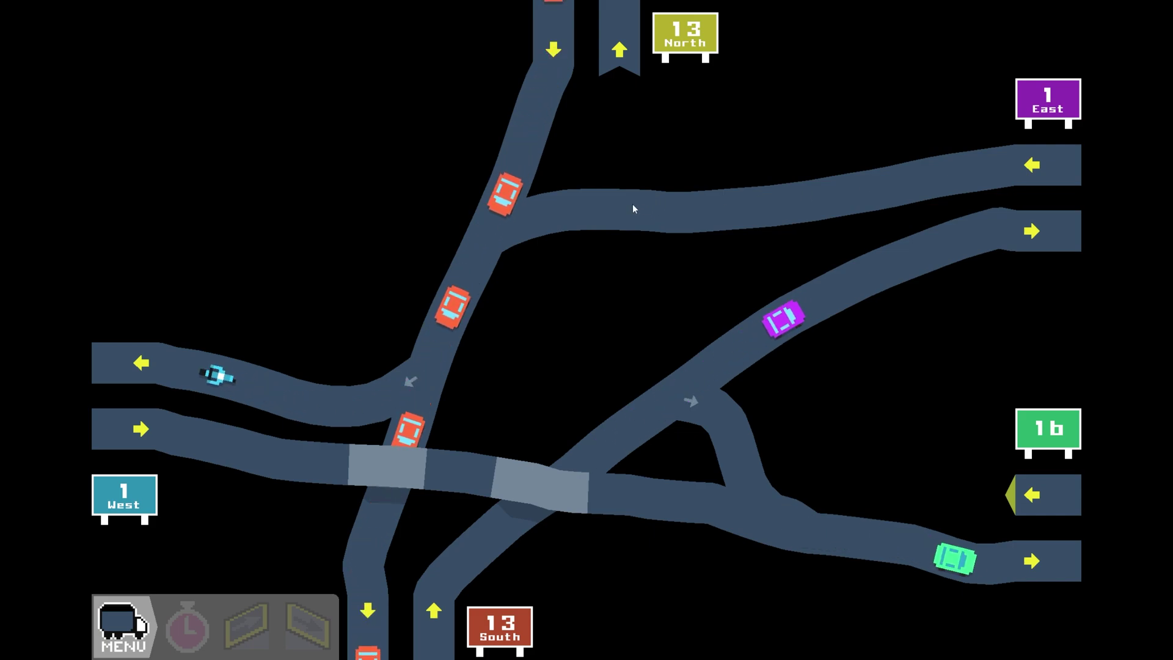
Add ramps from the upper east road to 13 North and from the 1b entrance to the diagonal road.
{"action": "right_click", "coordinate": [648, 209]}
{"action": "left_click_drag", "start_coordinate": [648, 209], "coordinate": [619, 53]}
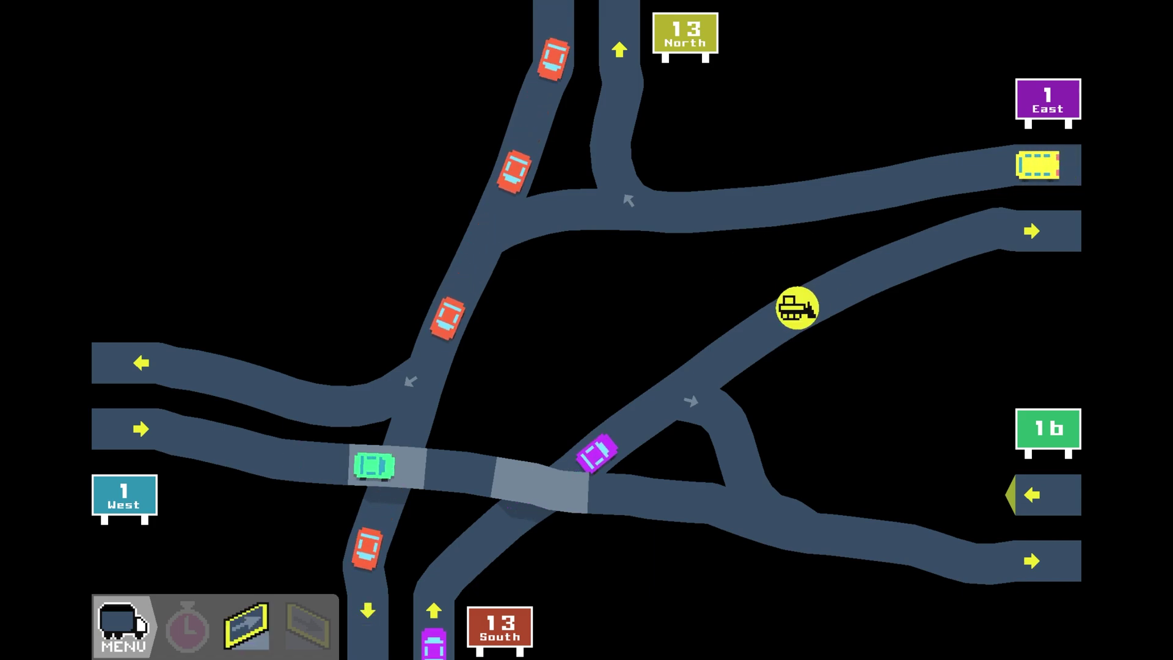
{"action": "left_click_drag", "start_coordinate": [797, 308], "coordinate": [794, 205]}
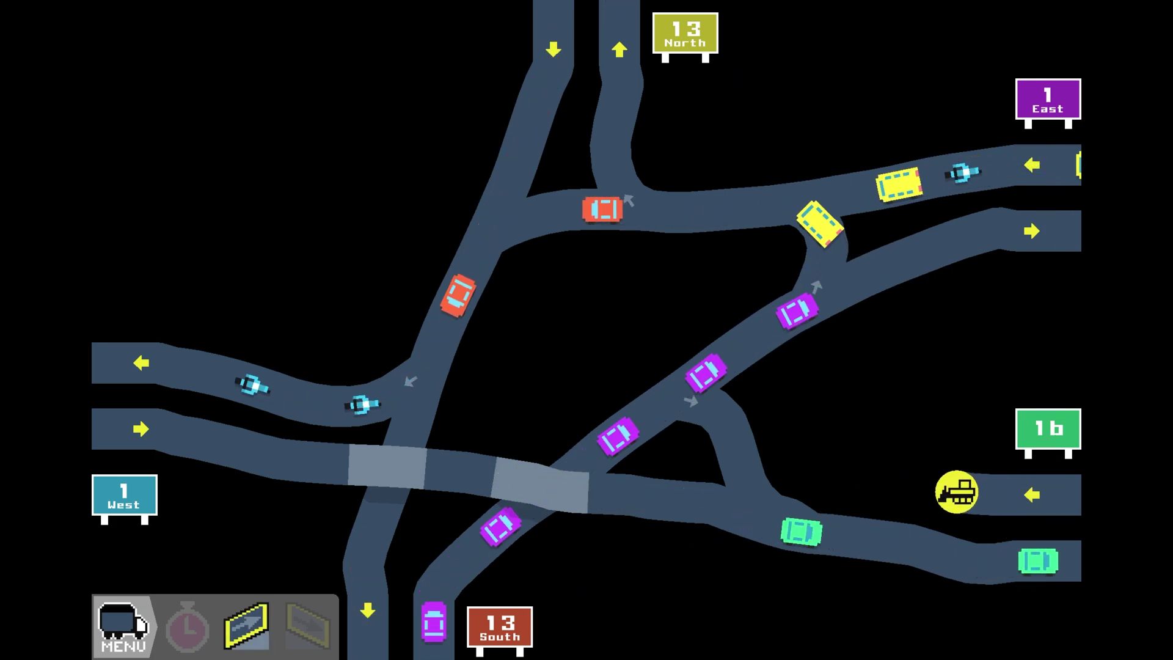
{"action": "mouse_move", "coordinate": [957, 492]}
{"action": "left_mouse_down"}
{"action": "mouse_move", "coordinate": [792, 418]}
{"action": "mouse_move", "coordinate": [752, 361]}
{"action": "mouse_move", "coordinate": [758, 327]}
{"action": "left_mouse_up"}
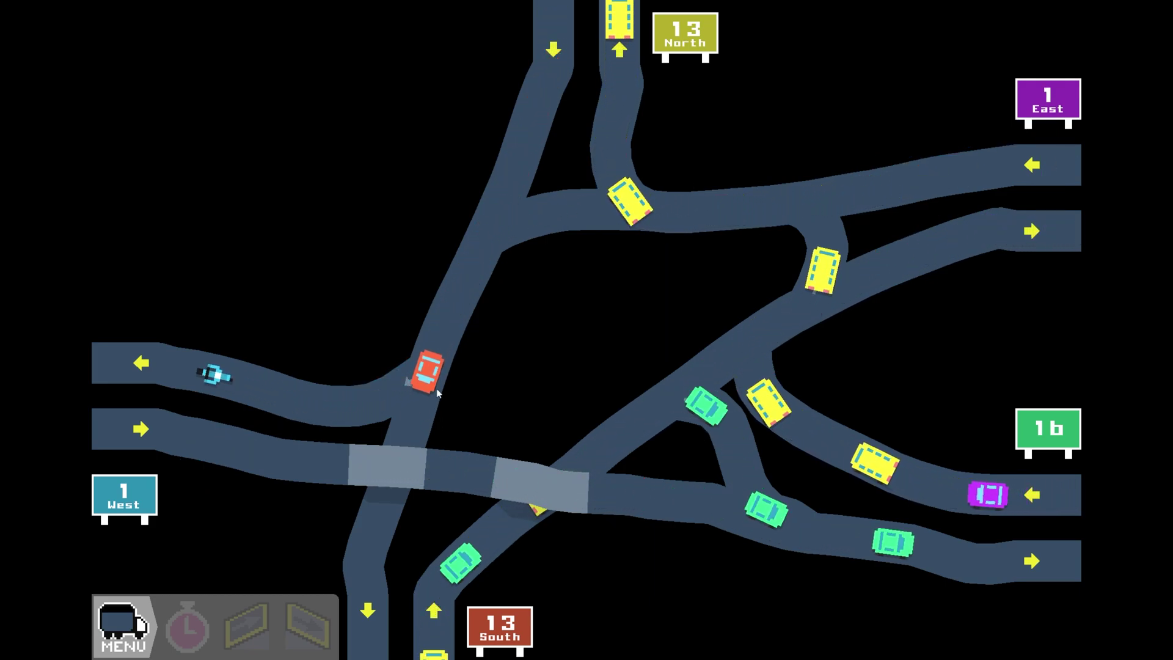
Add a connector from the central junction to the diagonal road.
{"action": "left_click", "coordinate": [446, 332]}
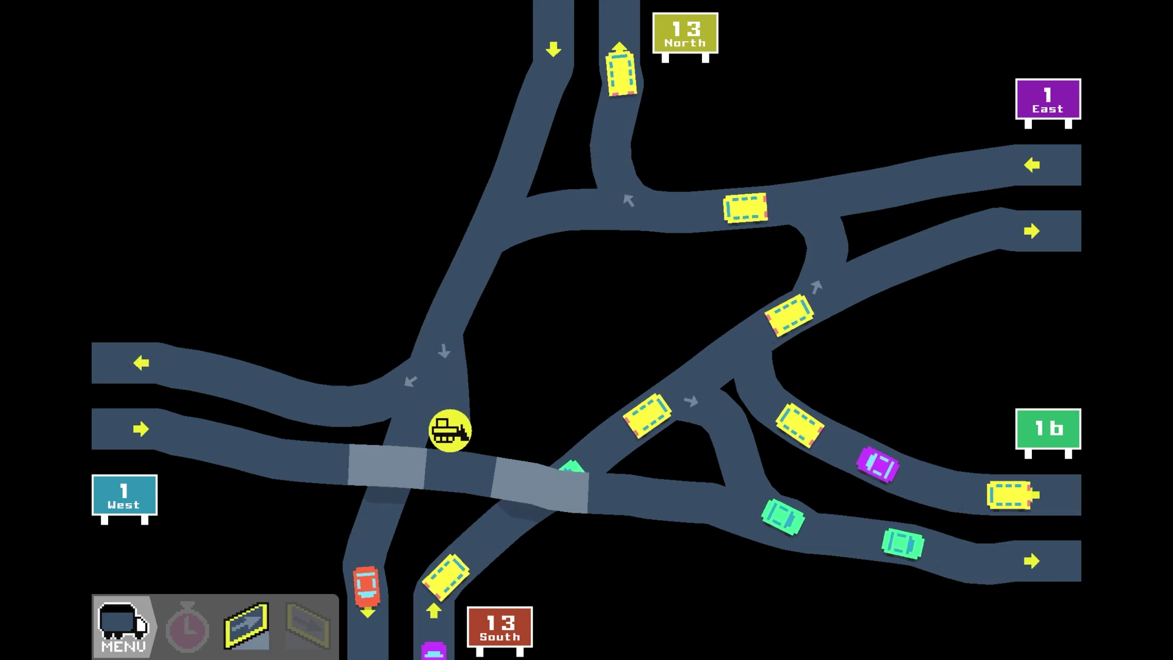
{"action": "left_click", "coordinate": [543, 461]}
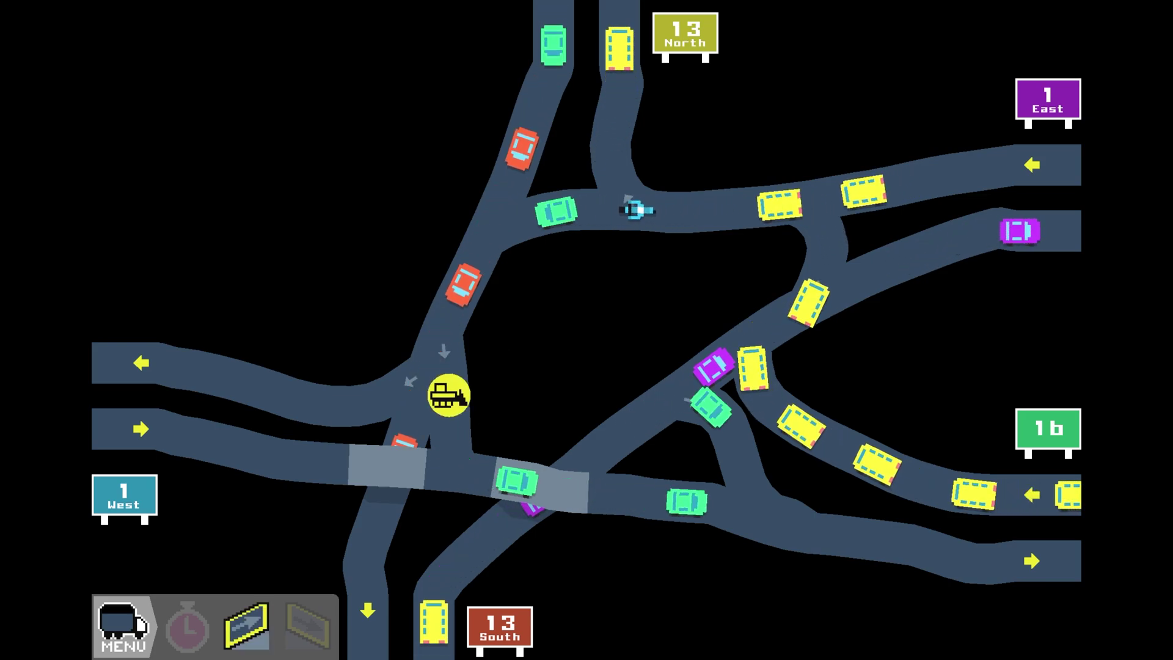
{"action": "mouse_move", "coordinate": [448, 397]}
{"action": "left_mouse_down"}
{"action": "mouse_move", "coordinate": [508, 421]}
{"action": "mouse_move", "coordinate": [620, 433]}
{"action": "left_mouse_up"}
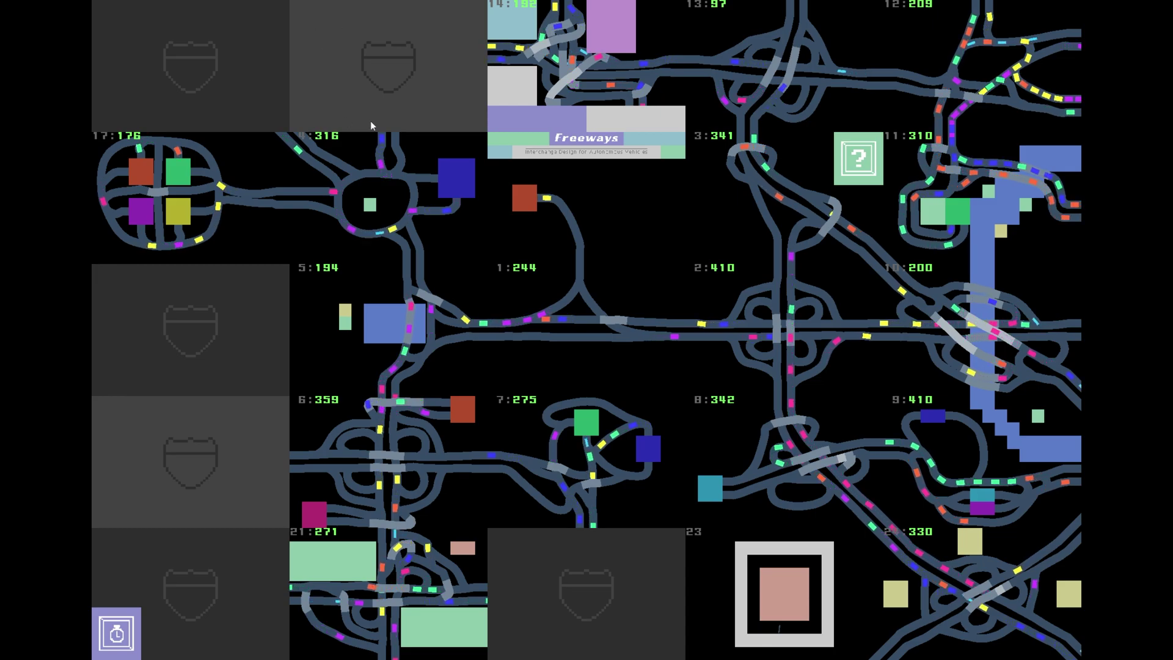
Pick the empty shield tile on the level map to open a blank level.
{"action": "left_click", "coordinate": [394, 75]}
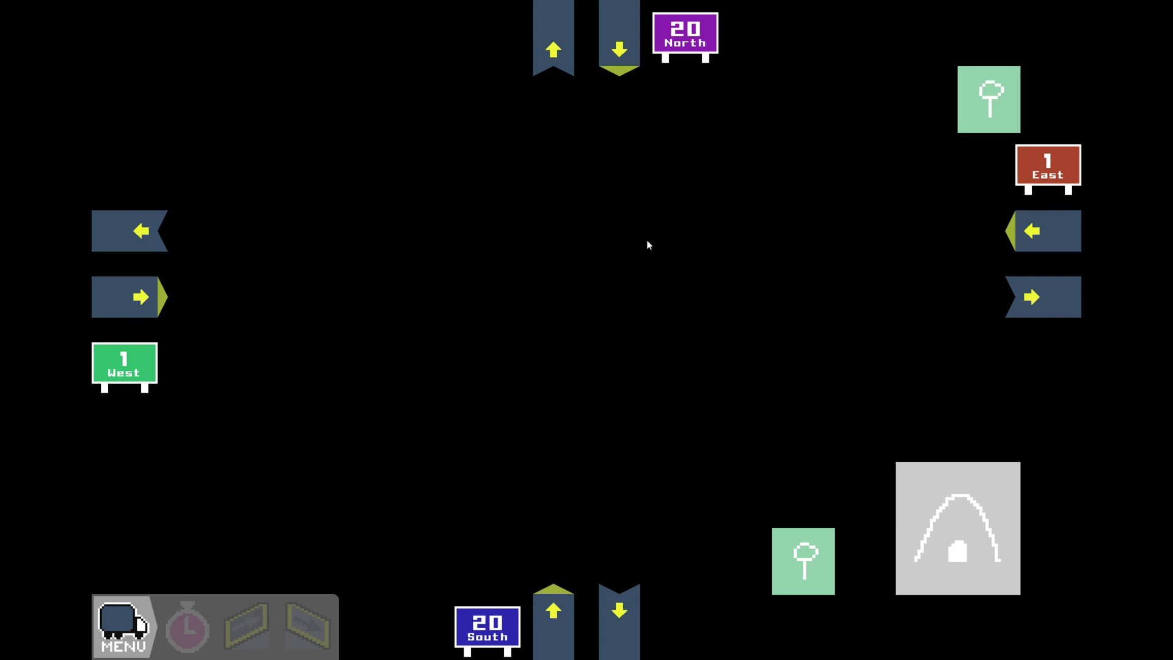
{"action": "left_click", "coordinate": [136, 367]}
Draw straight 20 North–South and 1 East–West roads that cross via overpasses.
{"action": "left_click_drag", "start_coordinate": [553, 619], "coordinate": [553, 533]}
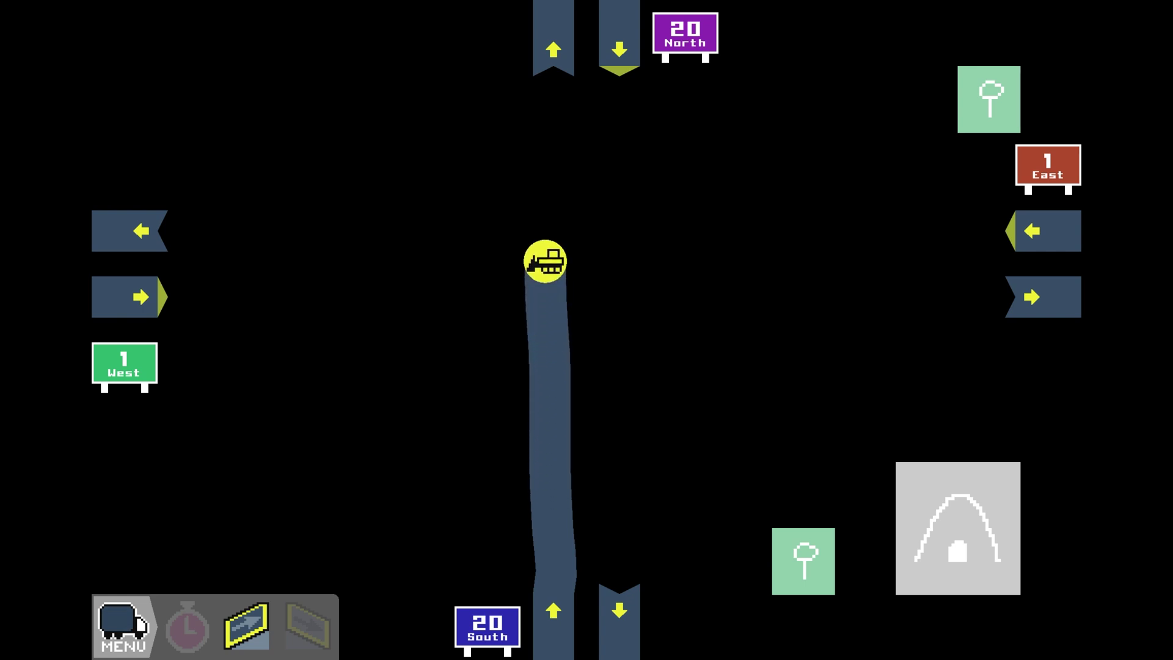
{"action": "left_click_drag", "start_coordinate": [545, 262], "coordinate": [553, 50]}
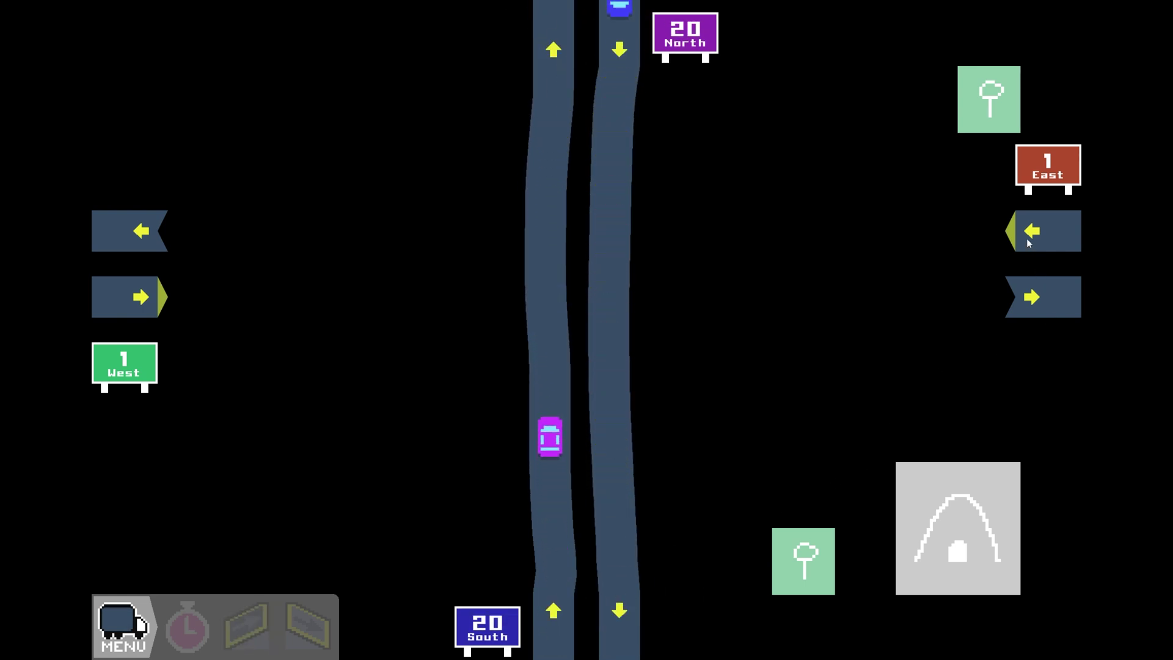
{"action": "left_click_drag", "start_coordinate": [1028, 238], "coordinate": [811, 242]}
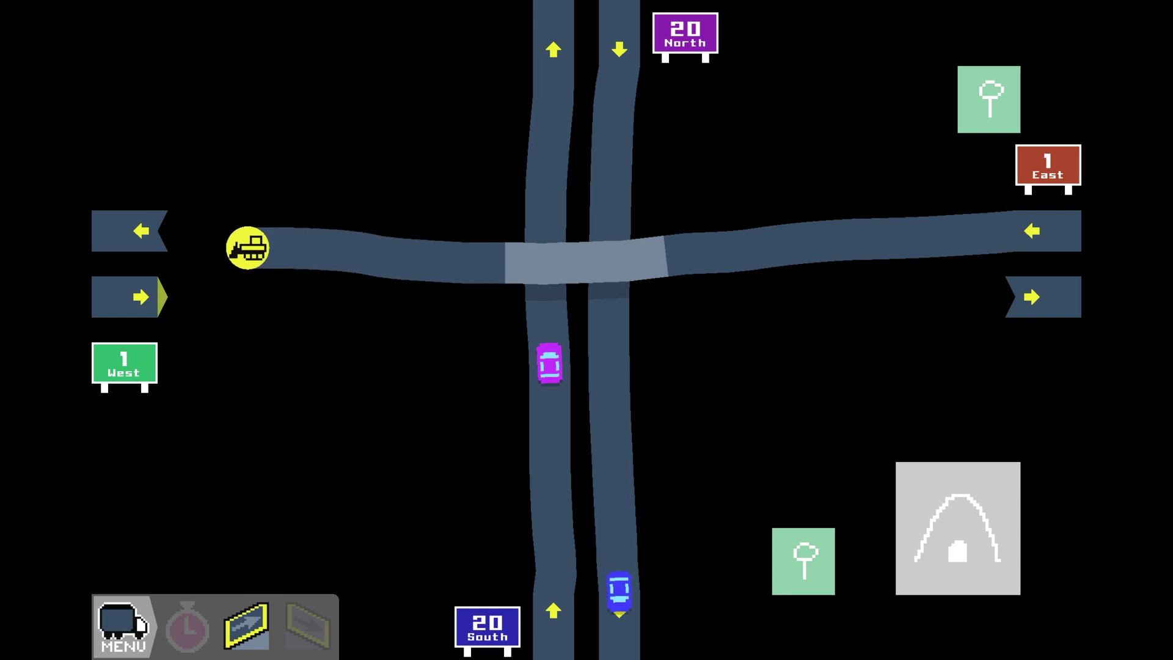
{"action": "left_click_drag", "start_coordinate": [247, 248], "coordinate": [165, 231]}
{"action": "left_click_drag", "start_coordinate": [164, 296], "coordinate": [223, 302]}
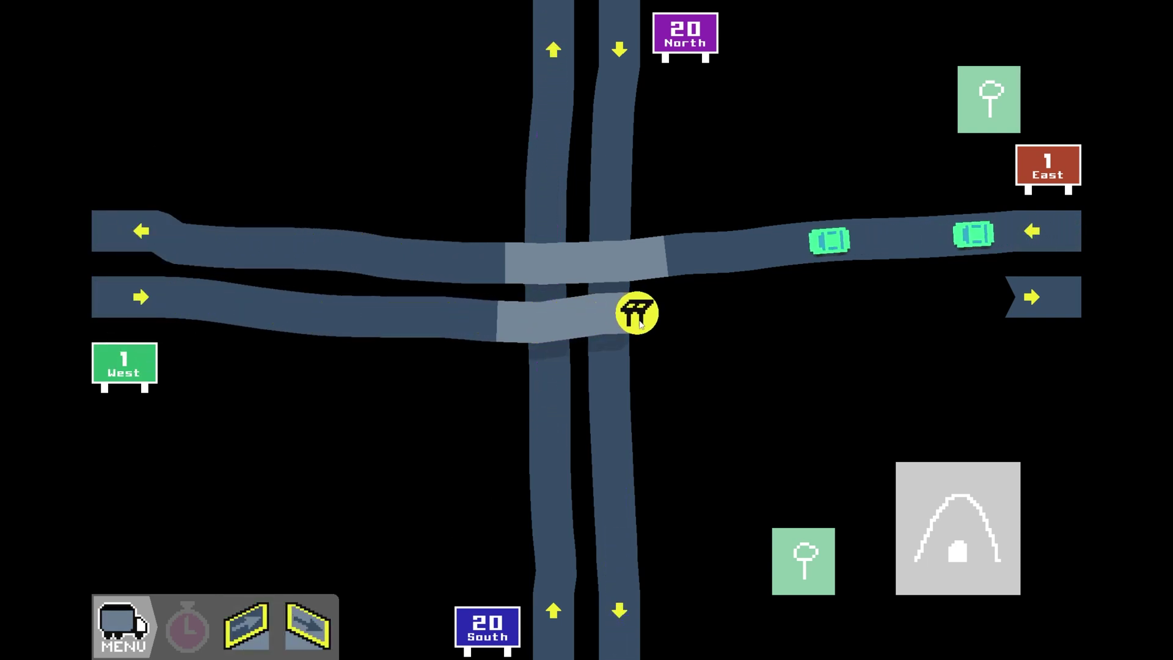
{"action": "left_click_drag", "start_coordinate": [705, 311], "coordinate": [1018, 296]}
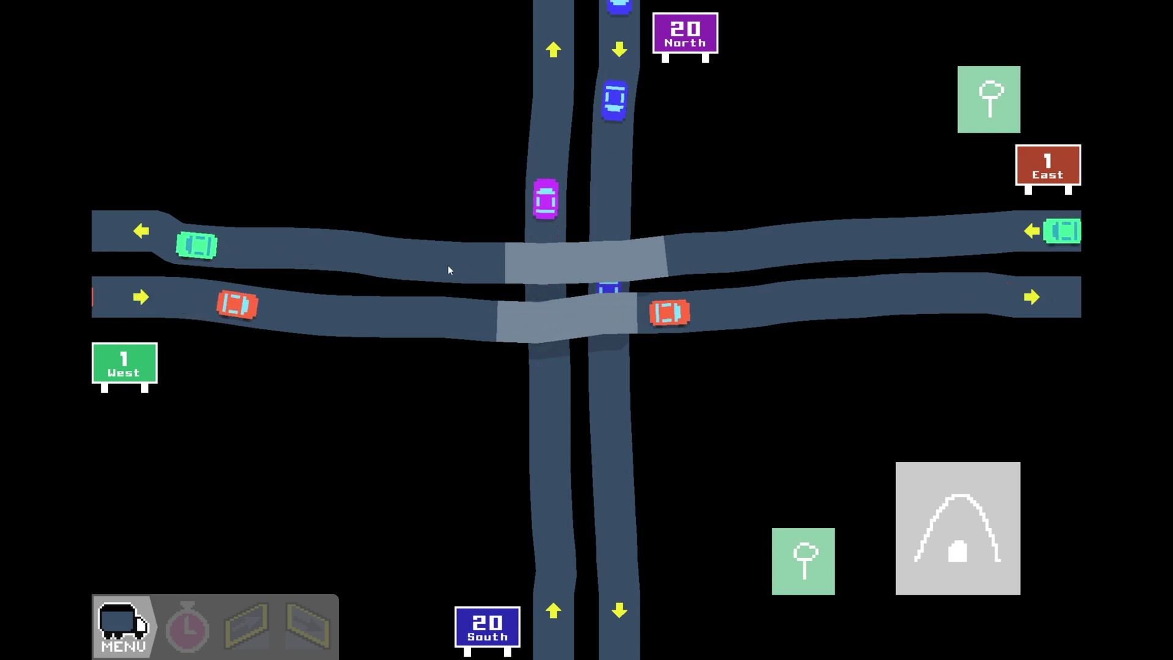
Add a ramp from the westbound road up to 20 North and check East and North routes.
{"action": "left_click_drag", "start_coordinate": [448, 265], "coordinate": [555, 167]}
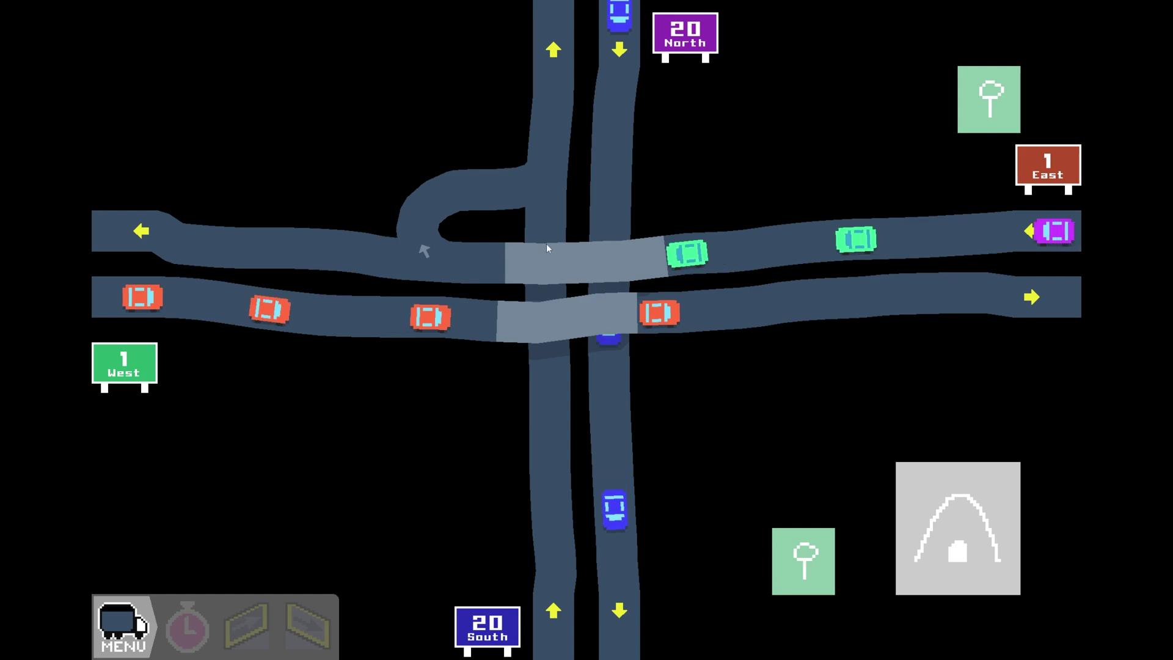
{"action": "left_click", "coordinate": [1054, 168]}
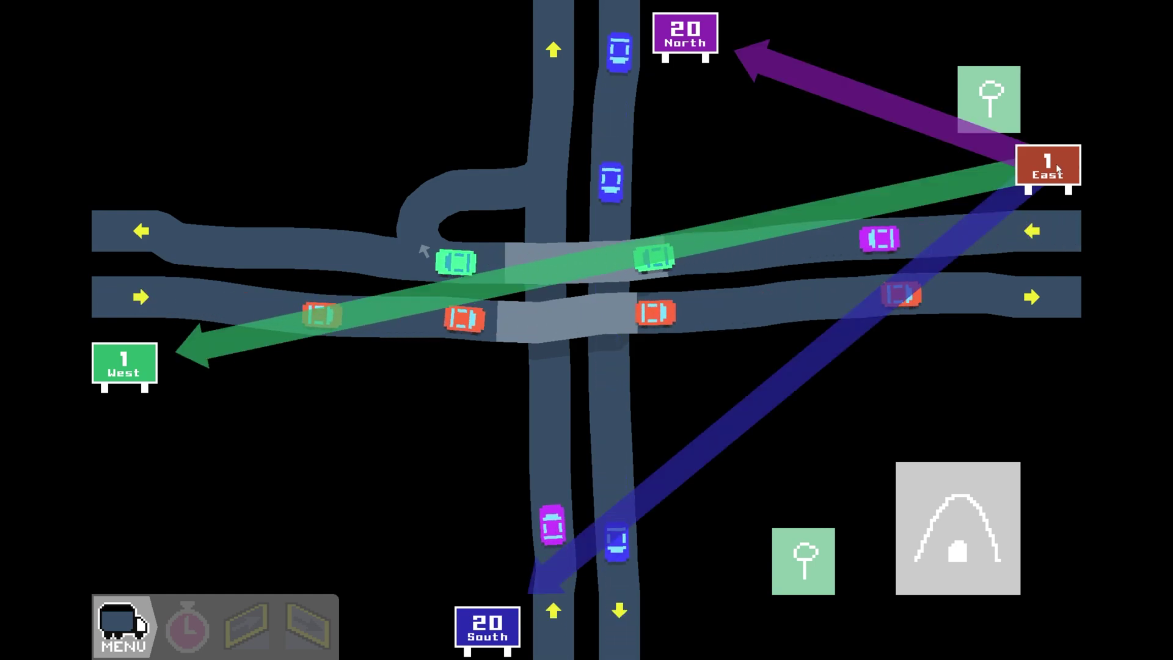
{"action": "left_click", "coordinate": [687, 32]}
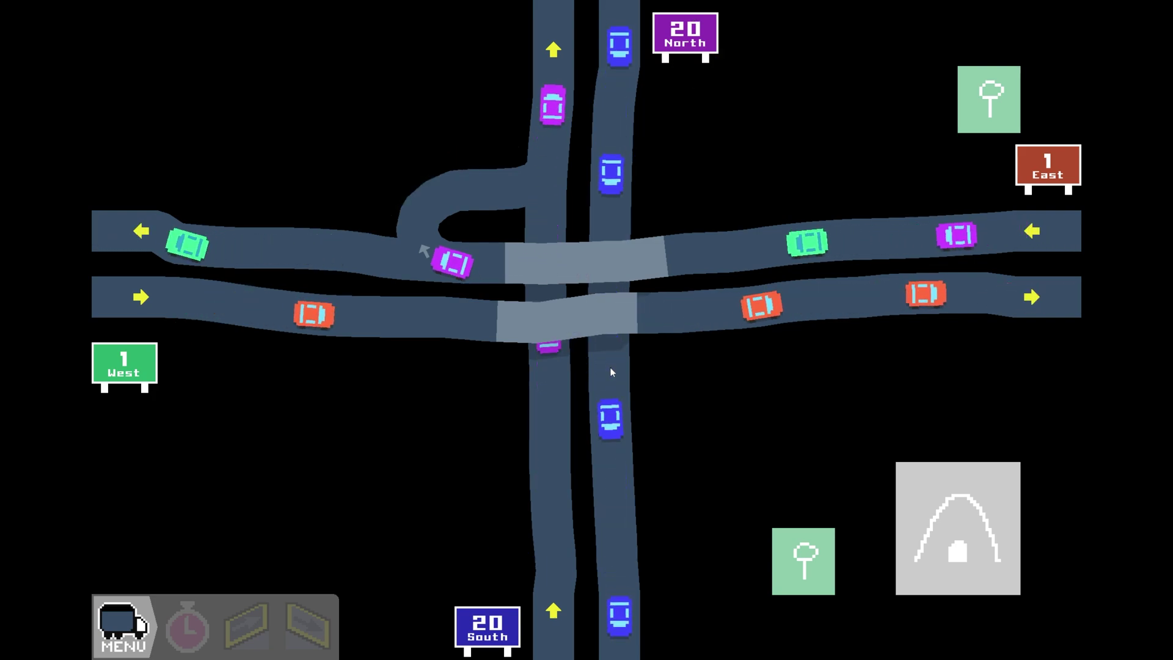
Add a ramp from the southbound road onto 1 East and check East and West routes.
{"action": "mouse_move", "coordinate": [612, 372]}
{"action": "left_mouse_down"}
{"action": "mouse_move", "coordinate": [707, 346]}
{"action": "mouse_move", "coordinate": [727, 315]}
{"action": "left_mouse_up"}
{"action": "left_click", "coordinate": [1048, 165]}
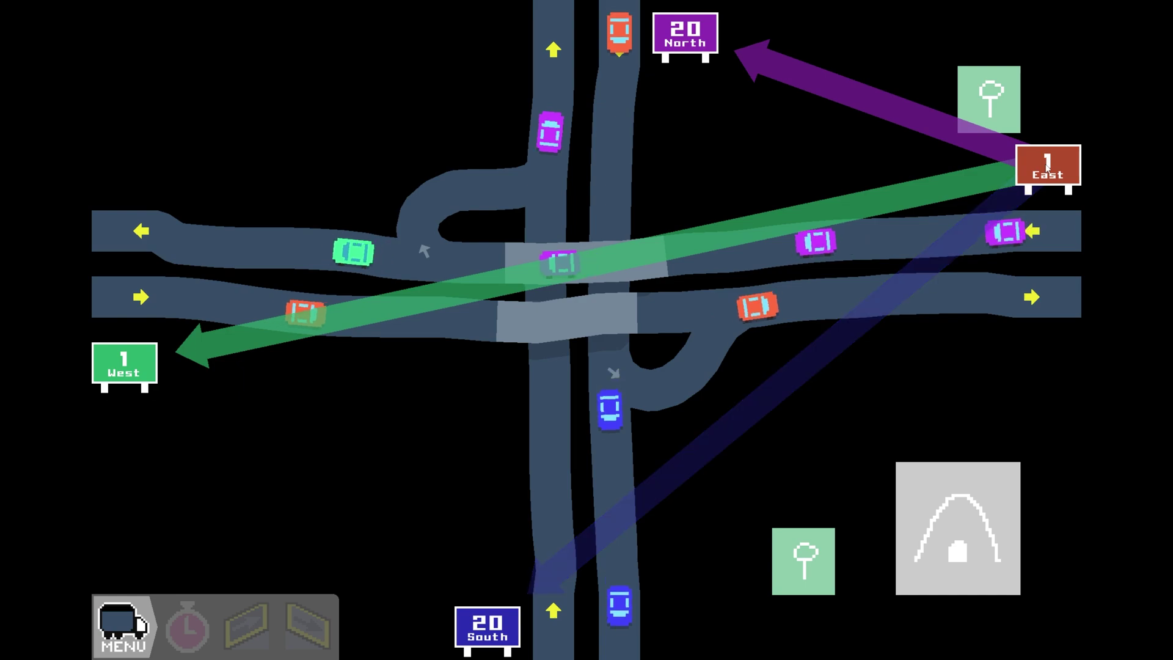
{"action": "left_click", "coordinate": [686, 37]}
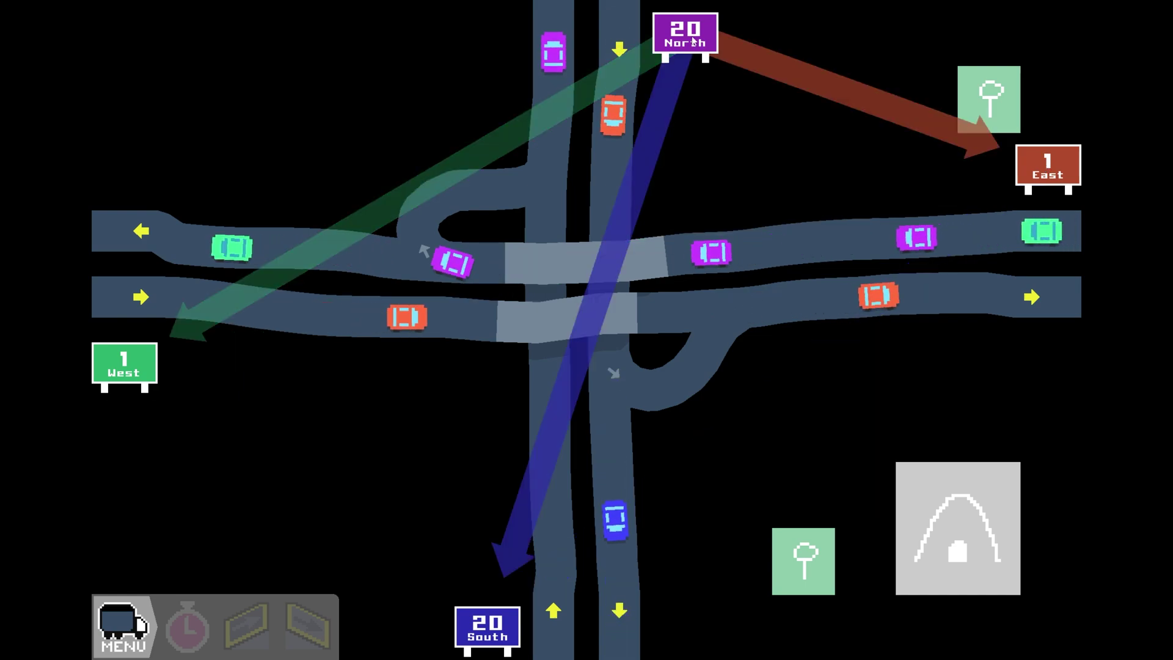
{"action": "left_click", "coordinate": [1061, 180]}
{"action": "mouse_move", "coordinate": [1048, 167]}
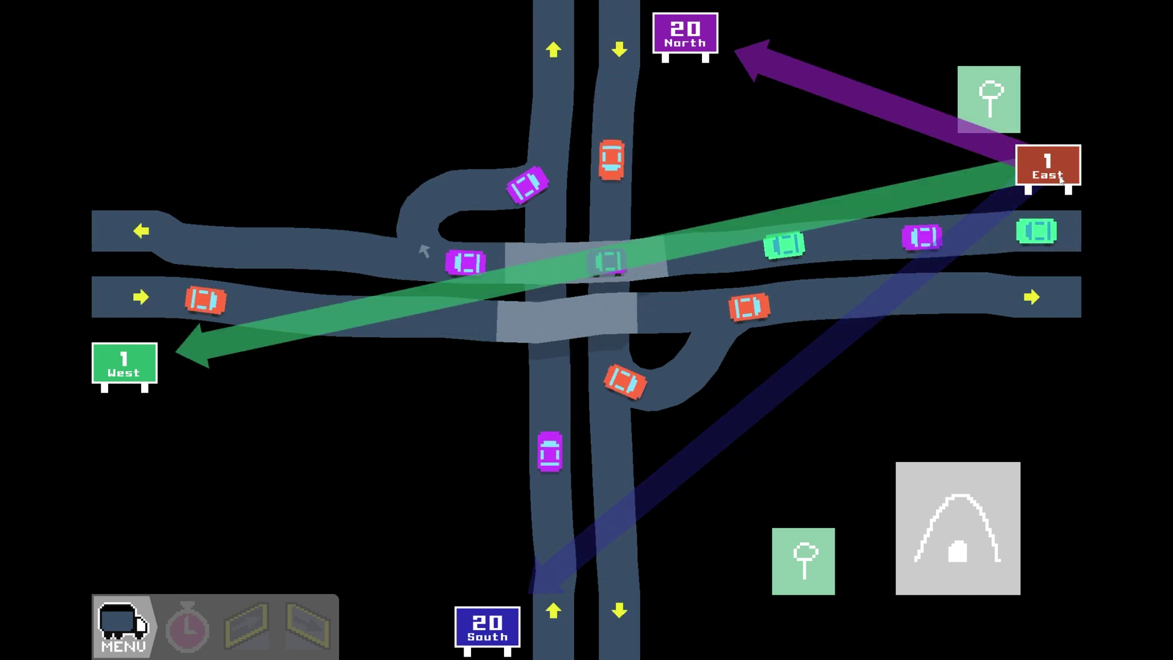
{"action": "left_click", "coordinate": [131, 378]}
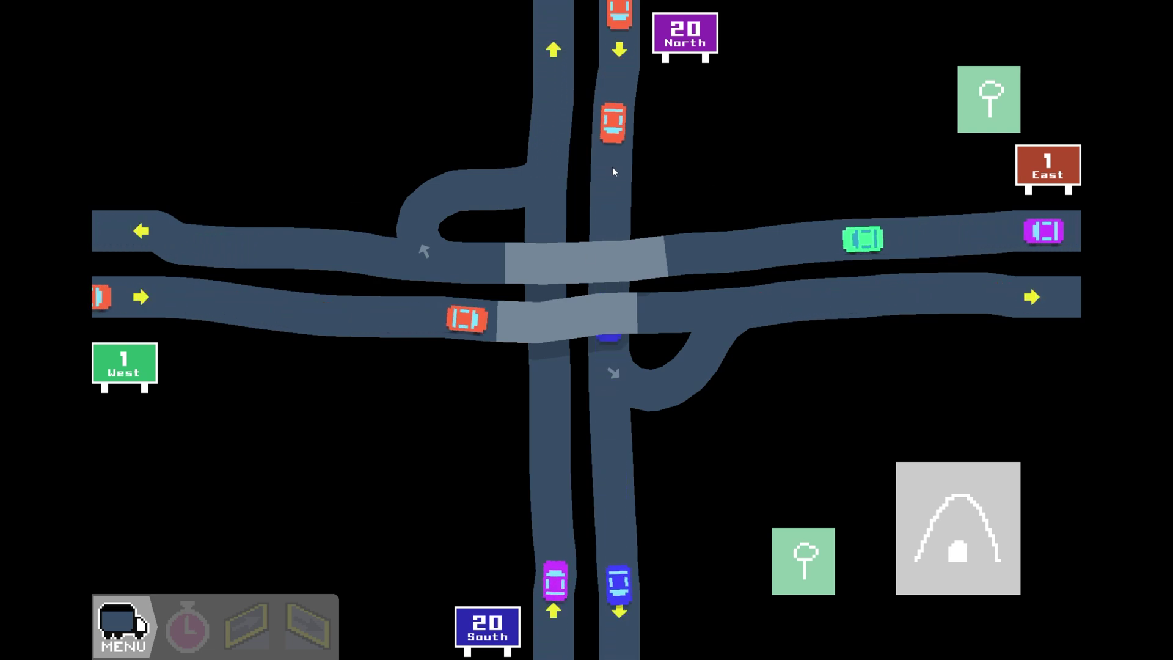
Draw six more loop ramps around the quadrants to complete the cloverleaf.
{"action": "mouse_move", "coordinate": [619, 124]}
{"action": "left_mouse_down"}
{"action": "mouse_move", "coordinate": [674, 161]}
{"action": "mouse_move", "coordinate": [716, 248]}
{"action": "left_mouse_up"}
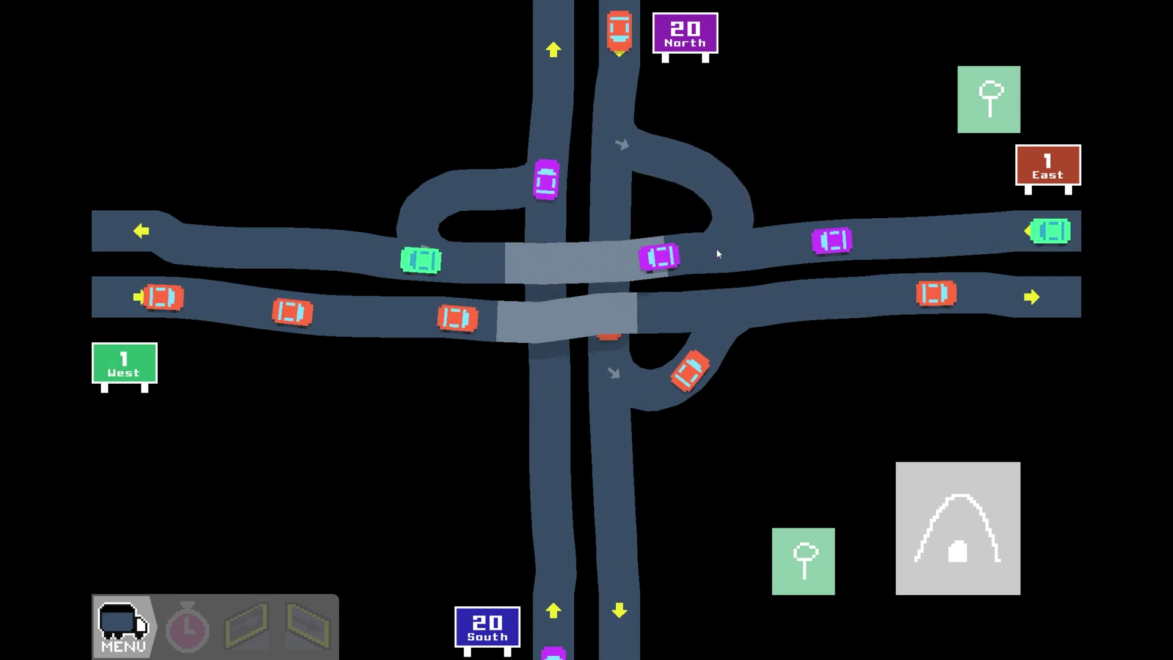
{"action": "mouse_move", "coordinate": [540, 445]}
{"action": "left_mouse_down"}
{"action": "mouse_move", "coordinate": [496, 386]}
{"action": "mouse_move", "coordinate": [415, 316]}
{"action": "left_mouse_up"}
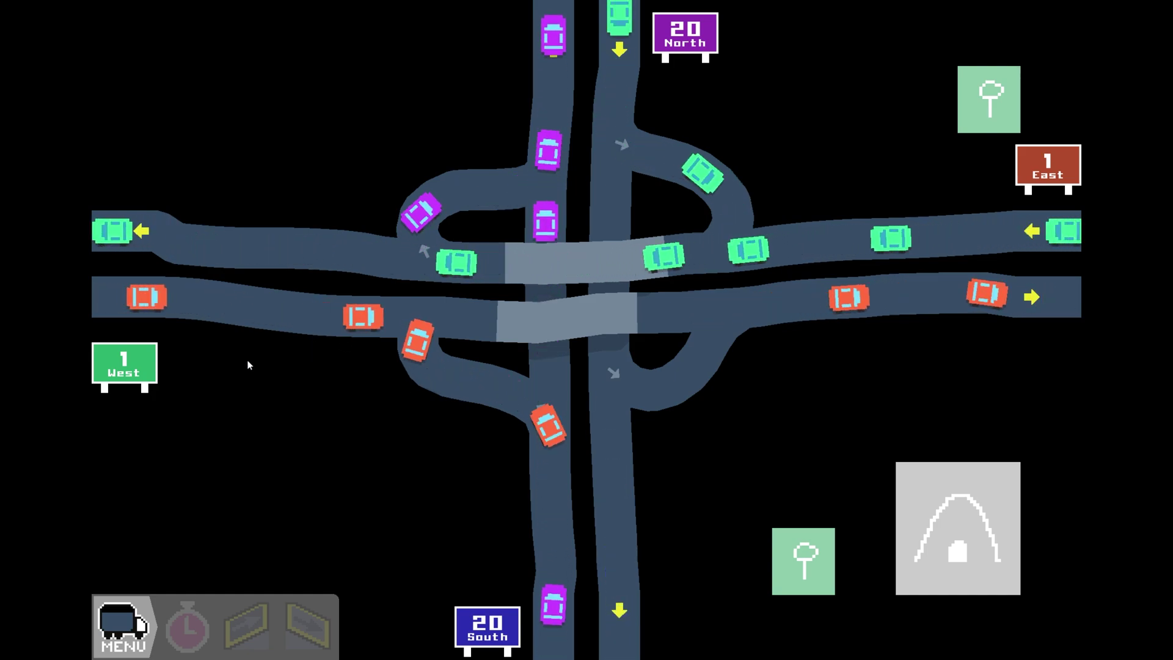
{"action": "mouse_move", "coordinate": [335, 326]}
{"action": "left_mouse_down"}
{"action": "mouse_move", "coordinate": [362, 416]}
{"action": "mouse_move", "coordinate": [440, 461]}
{"action": "mouse_move", "coordinate": [550, 466]}
{"action": "left_mouse_up"}
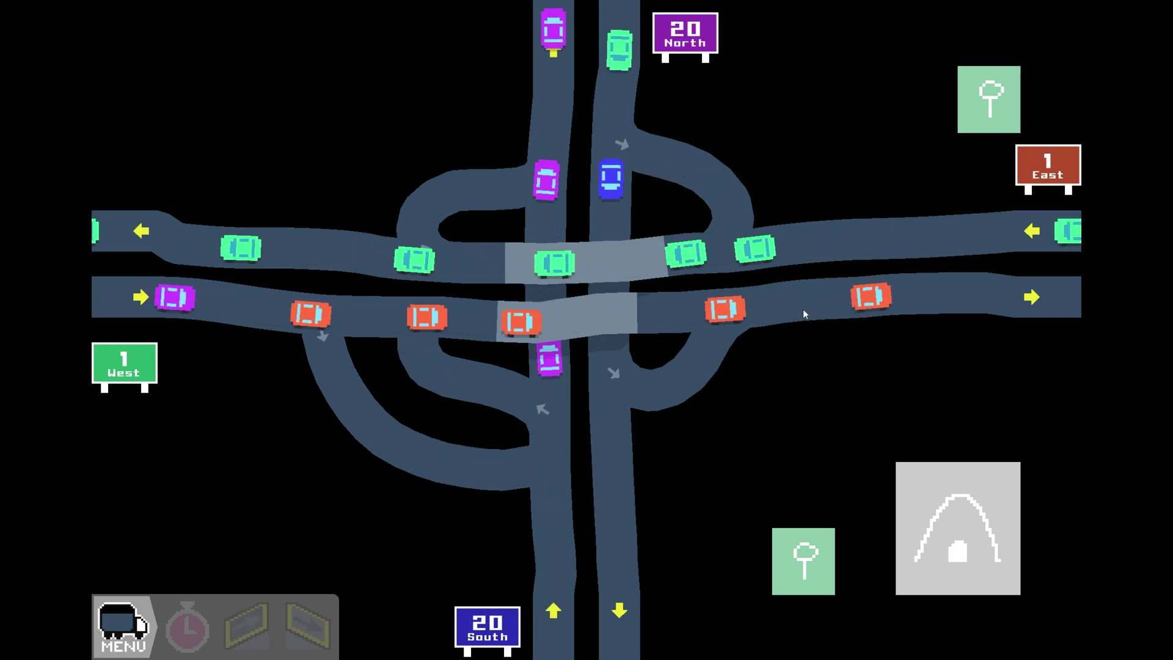
{"action": "mouse_move", "coordinate": [784, 312]}
{"action": "left_mouse_down"}
{"action": "mouse_move", "coordinate": [727, 436]}
{"action": "mouse_move", "coordinate": [613, 476]}
{"action": "left_mouse_up"}
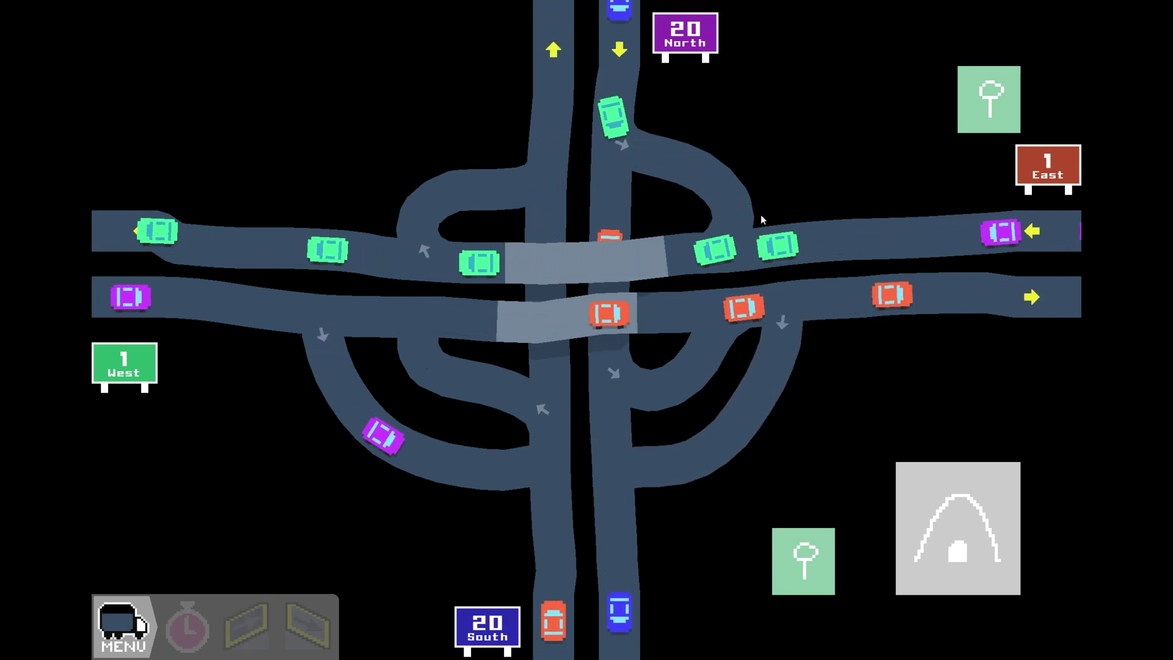
{"action": "mouse_move", "coordinate": [828, 241]}
{"action": "left_mouse_down"}
{"action": "mouse_move", "coordinate": [761, 167]}
{"action": "mouse_move", "coordinate": [620, 90]}
{"action": "left_mouse_up"}
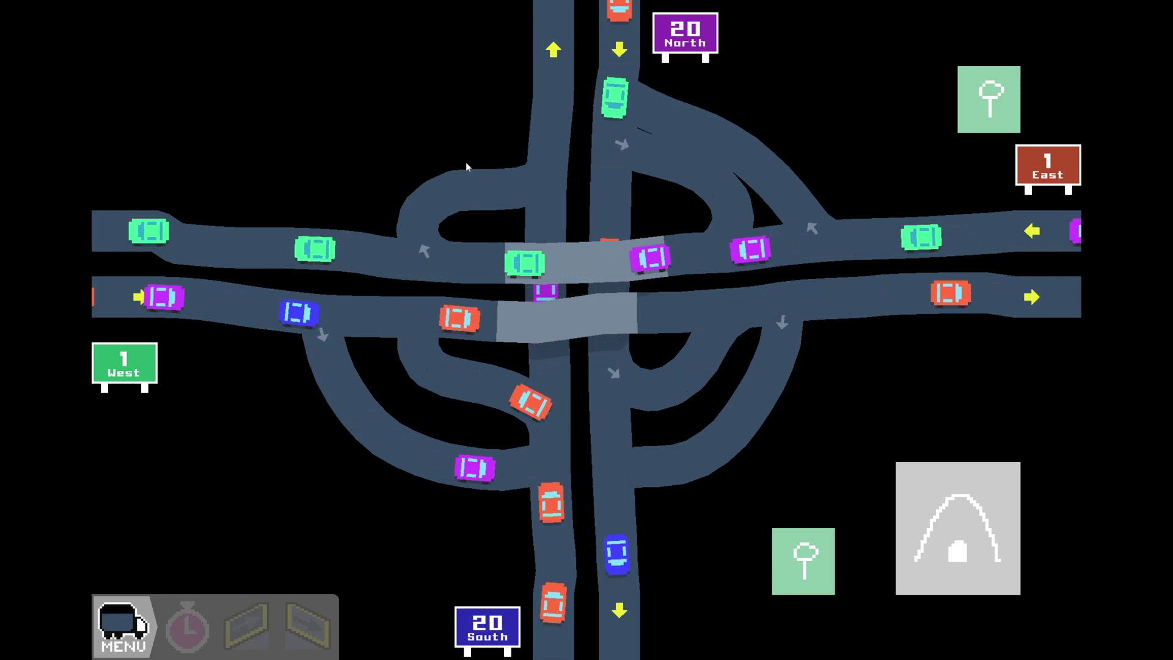
{"action": "mouse_move", "coordinate": [541, 112]}
{"action": "left_mouse_down"}
{"action": "mouse_move", "coordinate": [368, 218]}
{"action": "mouse_move", "coordinate": [351, 241]}
{"action": "left_mouse_up"}
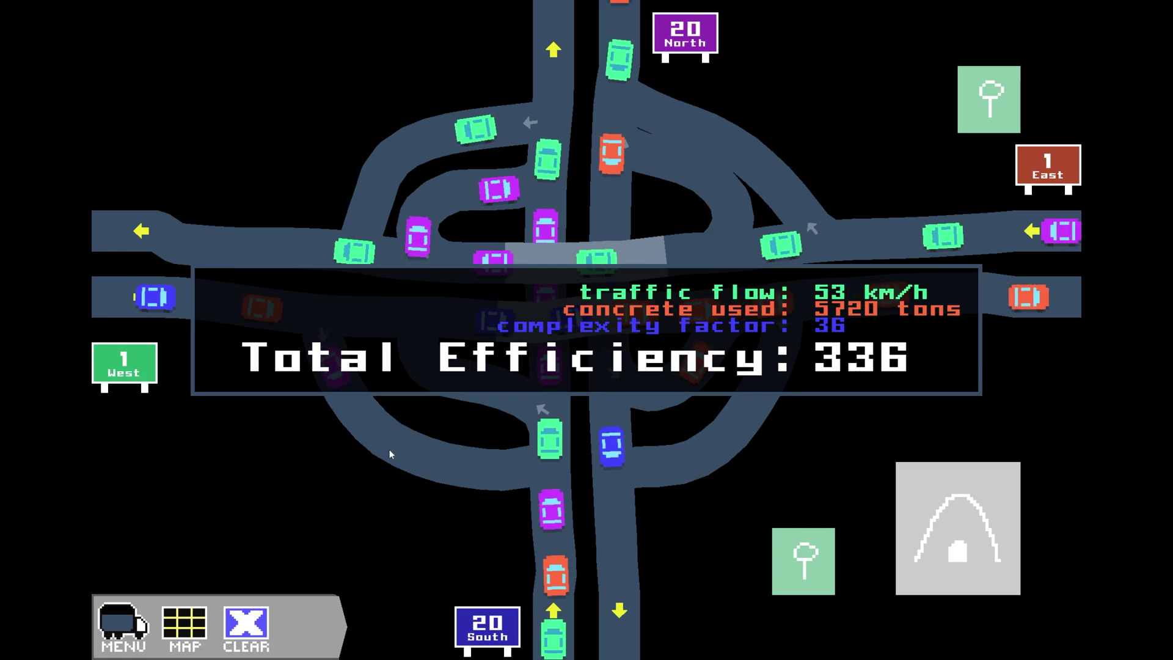
Leave the cloverleaf level scored 336 for the level overview map.
{"action": "left_click", "coordinate": [956, 536]}
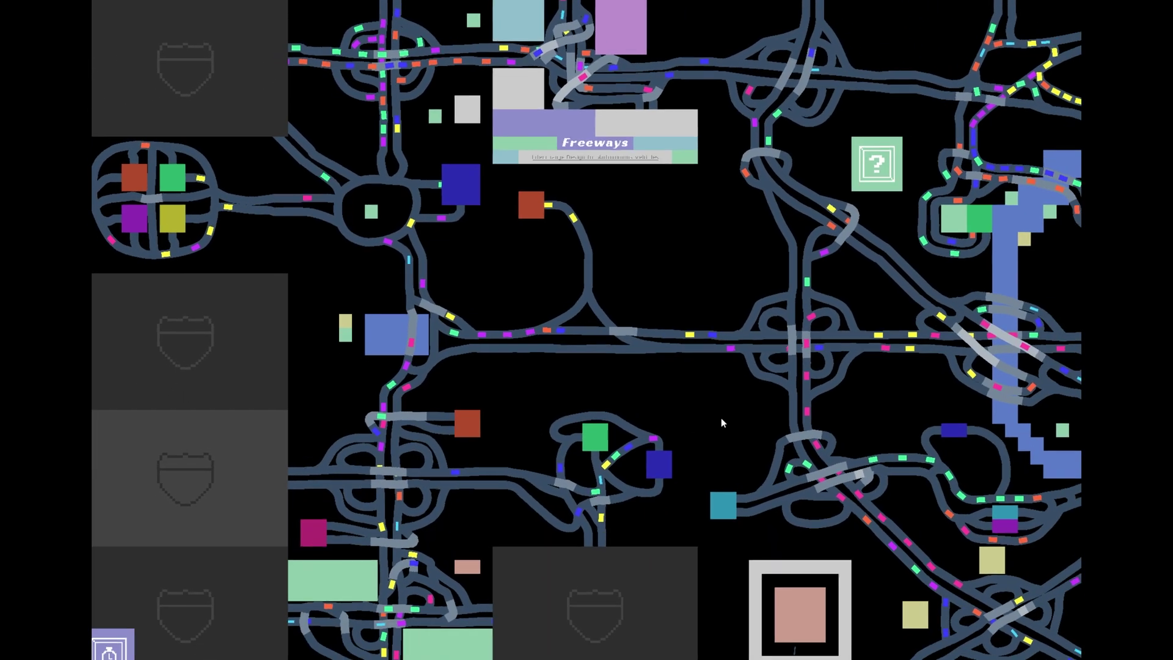